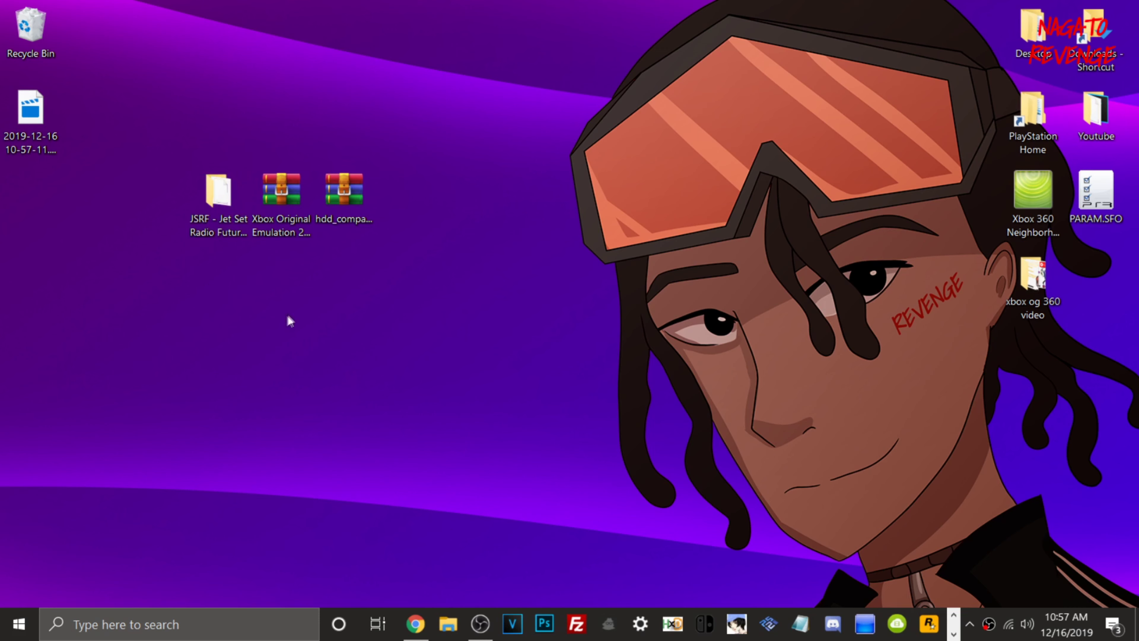
- Switch to the archived "Play original Xbox games on an Xbox 360 console" page in Chrome and maximize its window
{"action": "left_click_drag", "start_coordinate": [387, 156], "coordinate": [176, 233]}
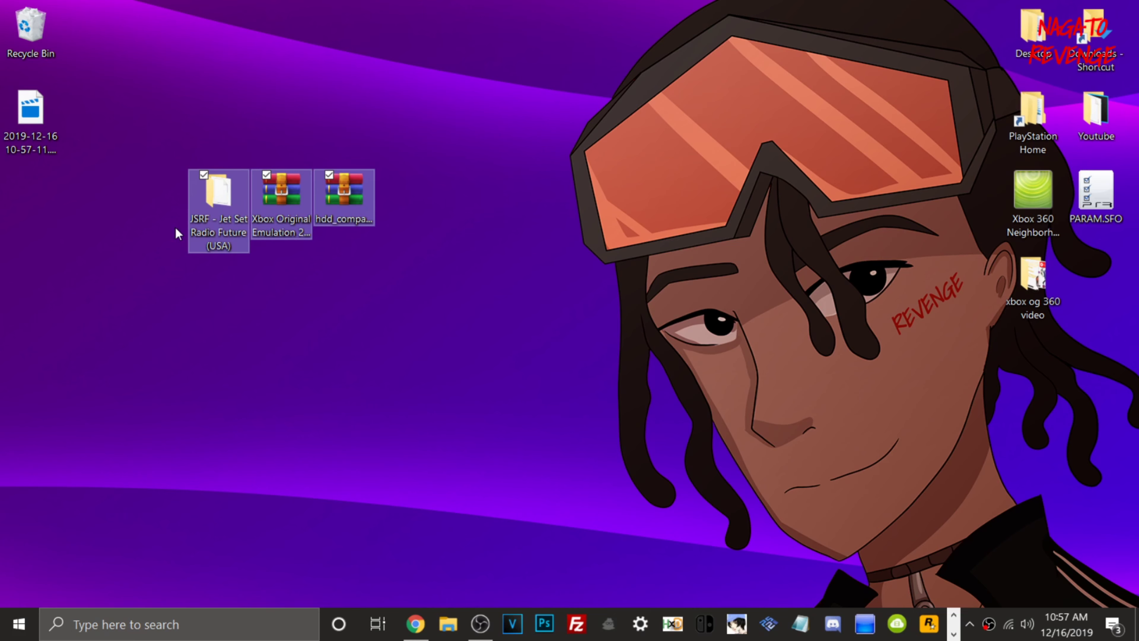
{"action": "mouse_move", "coordinate": [424, 635]}
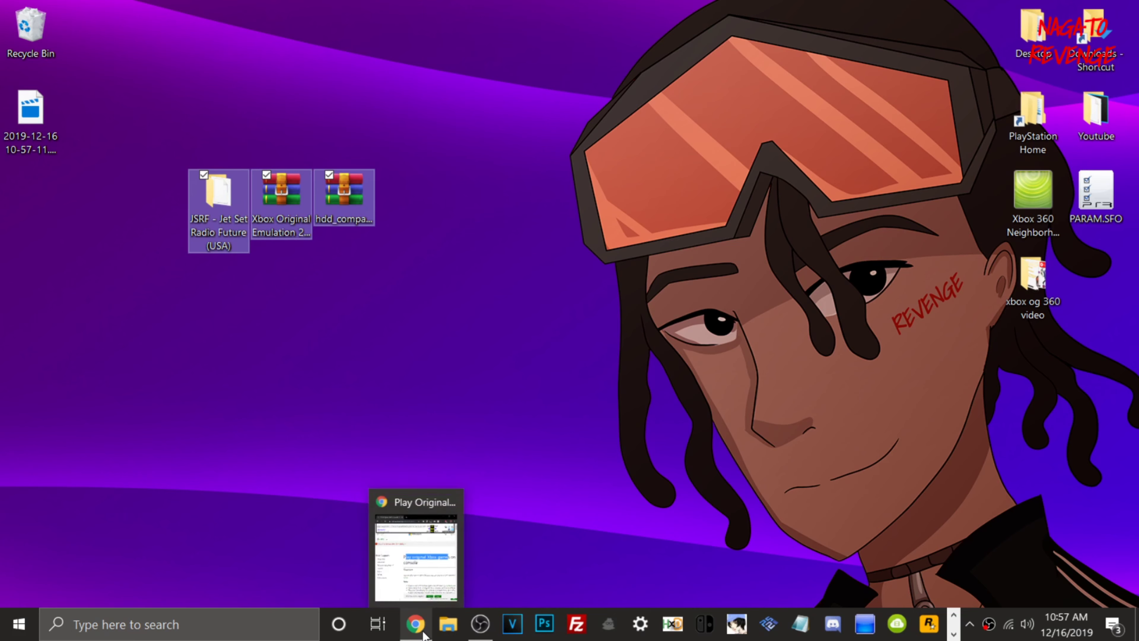
{"action": "left_click", "coordinate": [416, 557]}
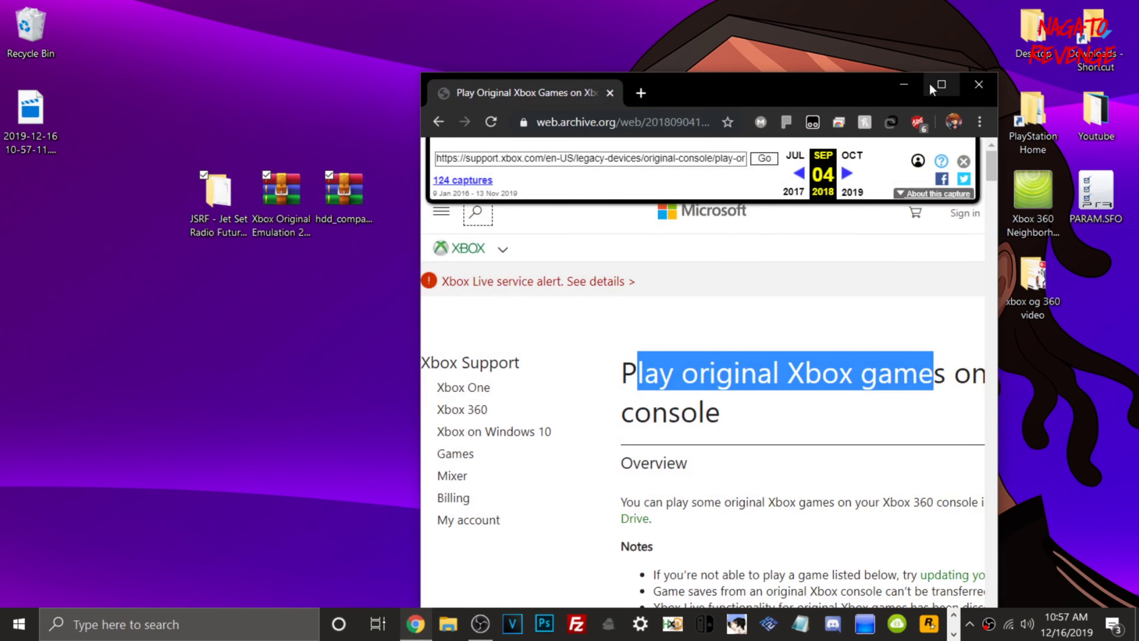
{"action": "left_click", "coordinate": [942, 84]}
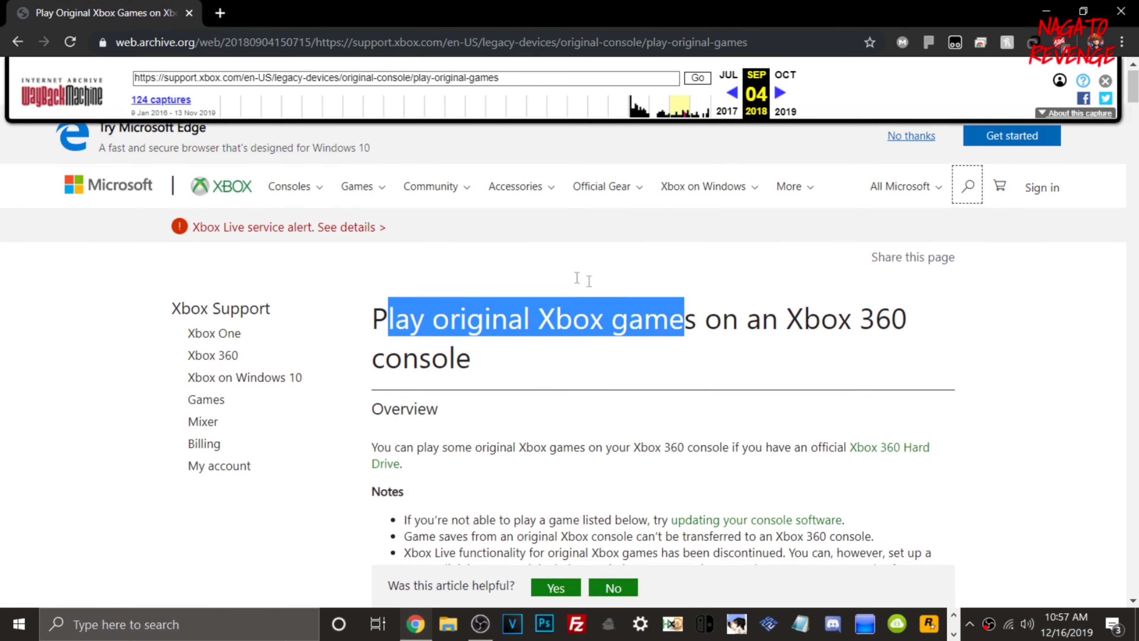
{"action": "left_click", "coordinate": [405, 285]}
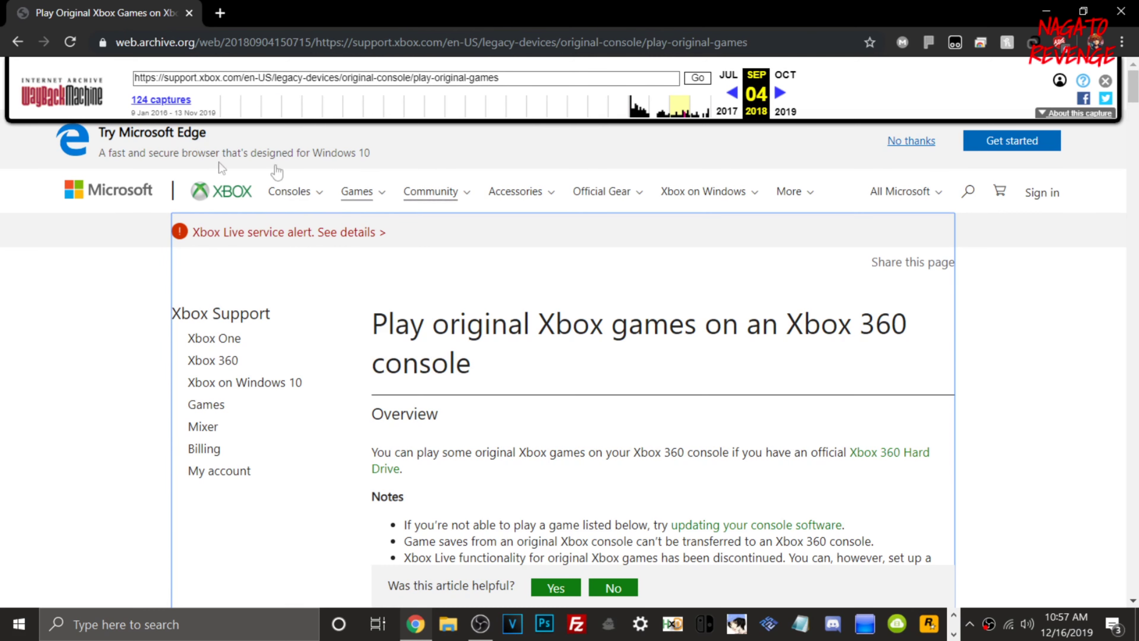
- Review the support page's compatibility notes and its list of original Xbox games playable on Xbox 360, including the footnotes
{"action": "scroll", "coordinate": [583, 252], "scroll_direction": "down", "scroll_amount": 2}
{"action": "scroll", "coordinate": [763, 228], "scroll_direction": "up", "scroll_amount": 2}
{"action": "scroll", "coordinate": [451, 312], "scroll_direction": "down", "scroll_amount": 6}
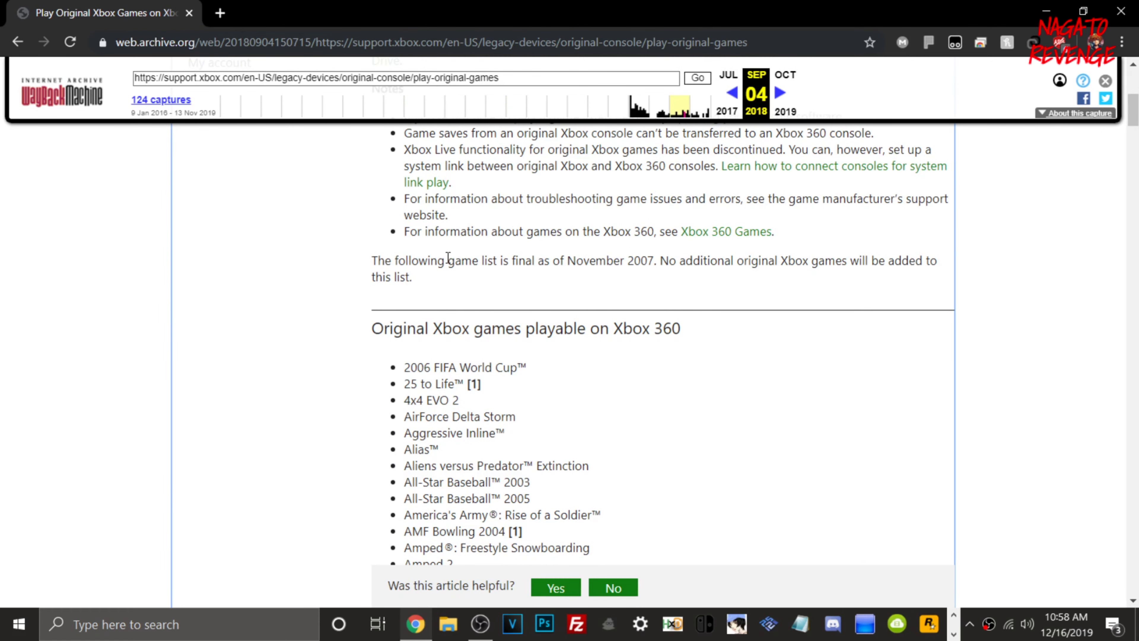
{"action": "left_click_drag", "start_coordinate": [373, 260], "coordinate": [685, 261]}
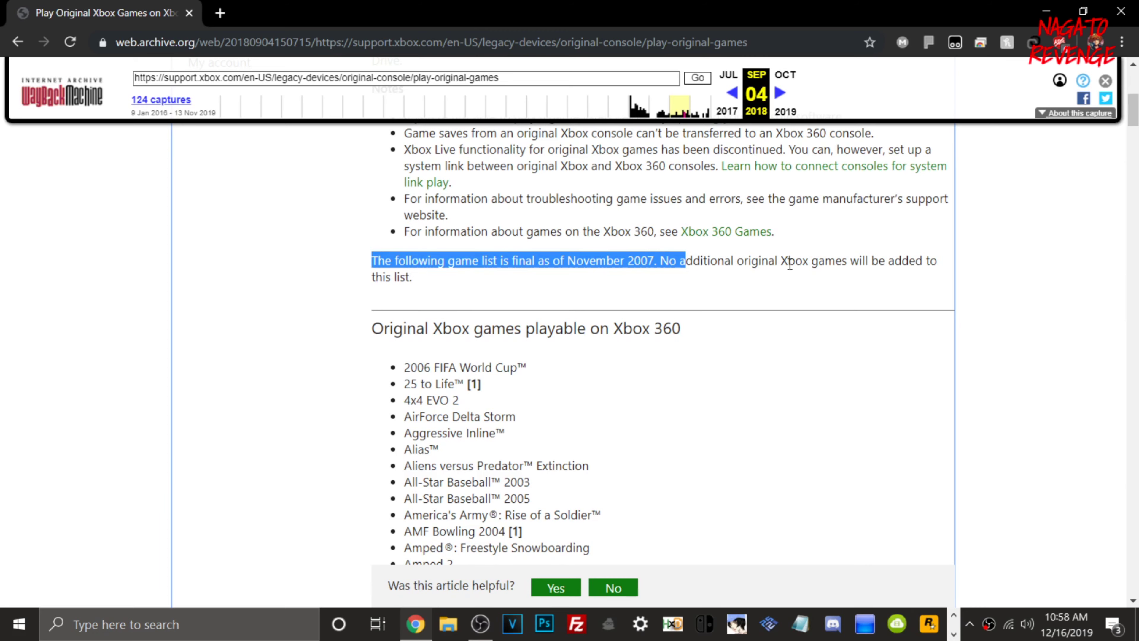
{"action": "scroll", "coordinate": [692, 283], "scroll_direction": "down", "scroll_amount": 18}
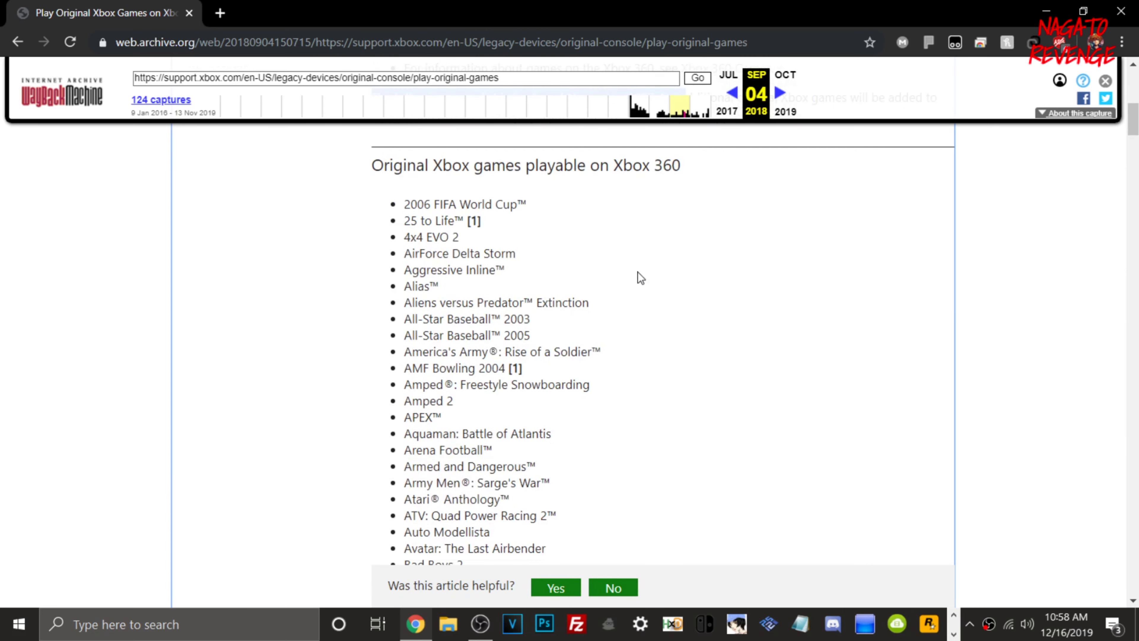
{"action": "scroll", "coordinate": [532, 371], "scroll_direction": "down", "scroll_amount": 20}
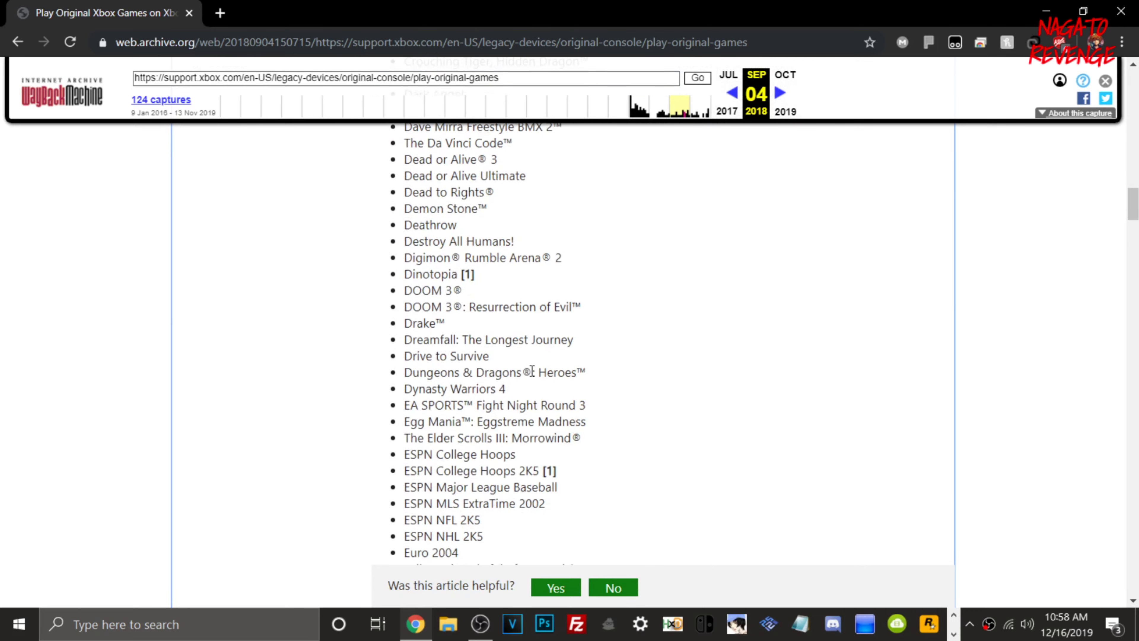
{"action": "scroll", "coordinate": [534, 376], "scroll_direction": "down", "scroll_amount": 20}
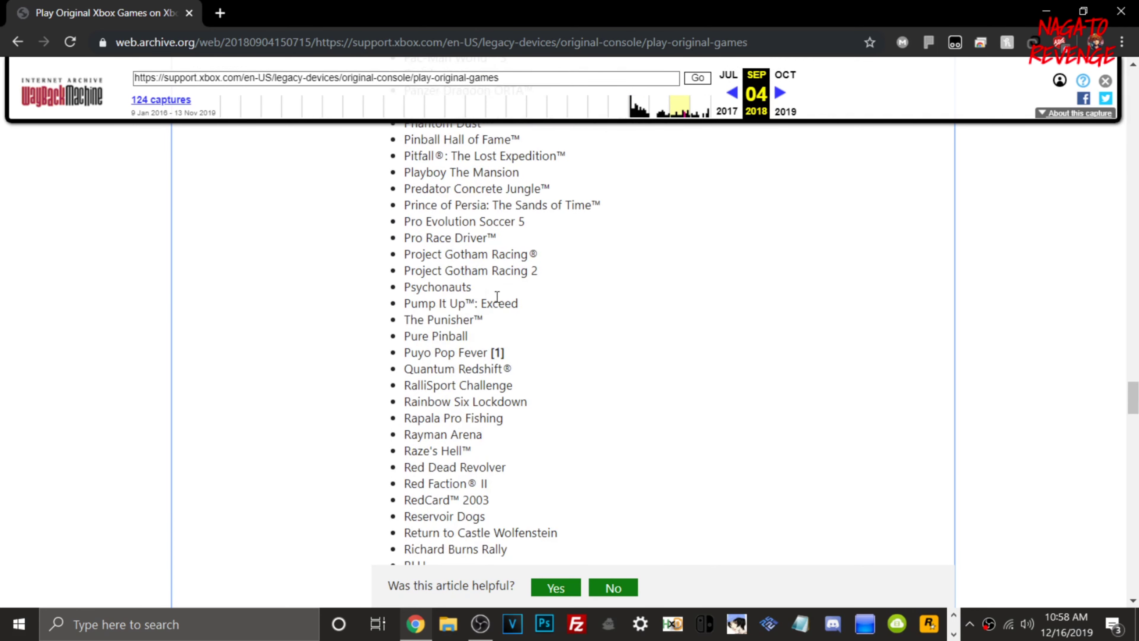
{"action": "scroll", "coordinate": [560, 362], "scroll_direction": "down", "scroll_amount": 10}
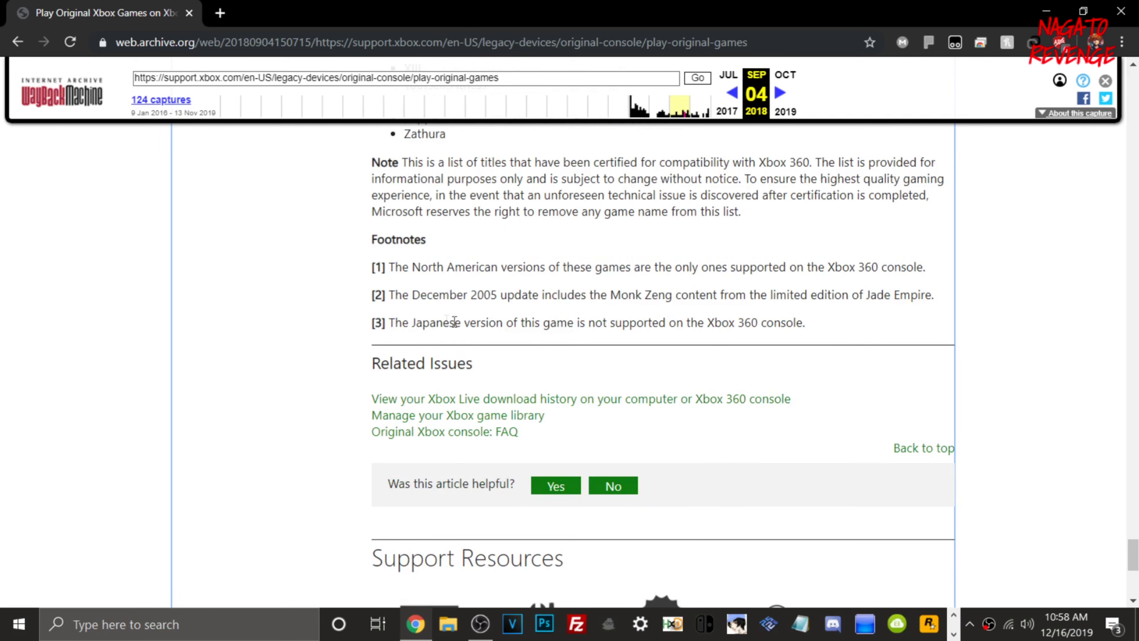
{"action": "scroll", "coordinate": [462, 328], "scroll_direction": "up", "scroll_amount": 20}
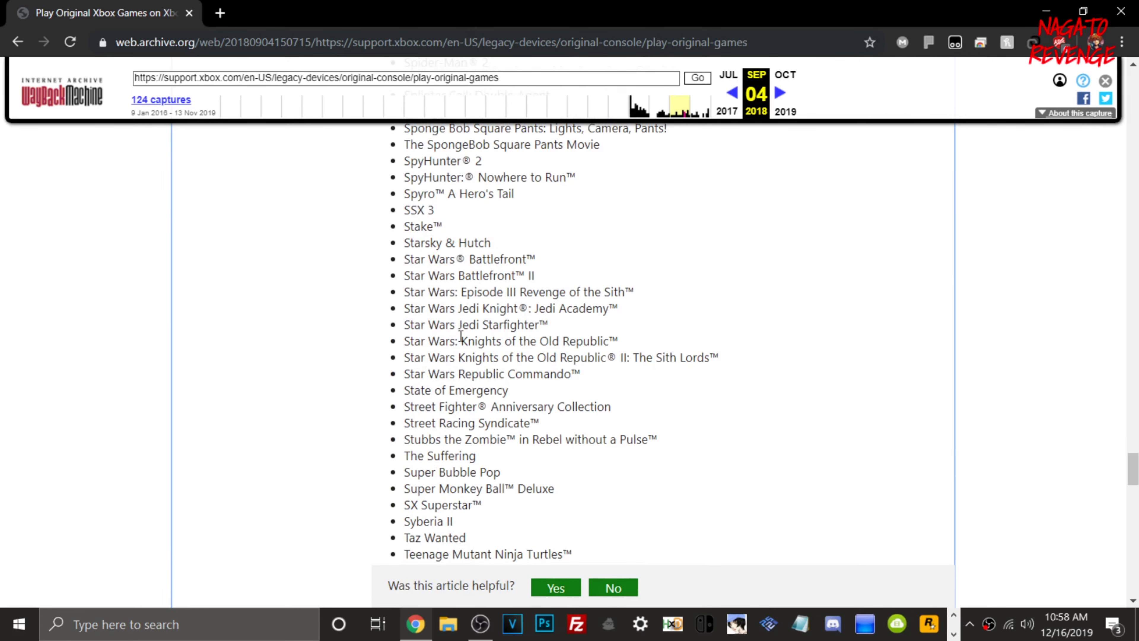
{"action": "scroll", "coordinate": [512, 319], "scroll_direction": "down", "scroll_amount": 20}
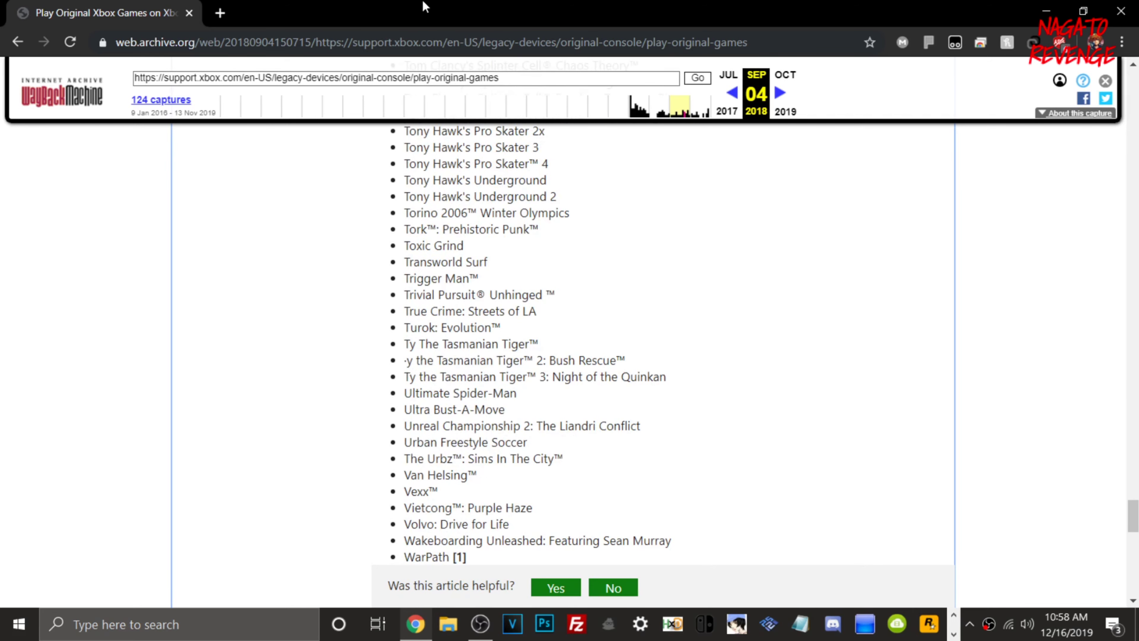
- Minimize the browser and check the Xbox Original Emulation 2018 Build.zip archive on the desktop
{"action": "left_click", "coordinate": [1046, 10]}
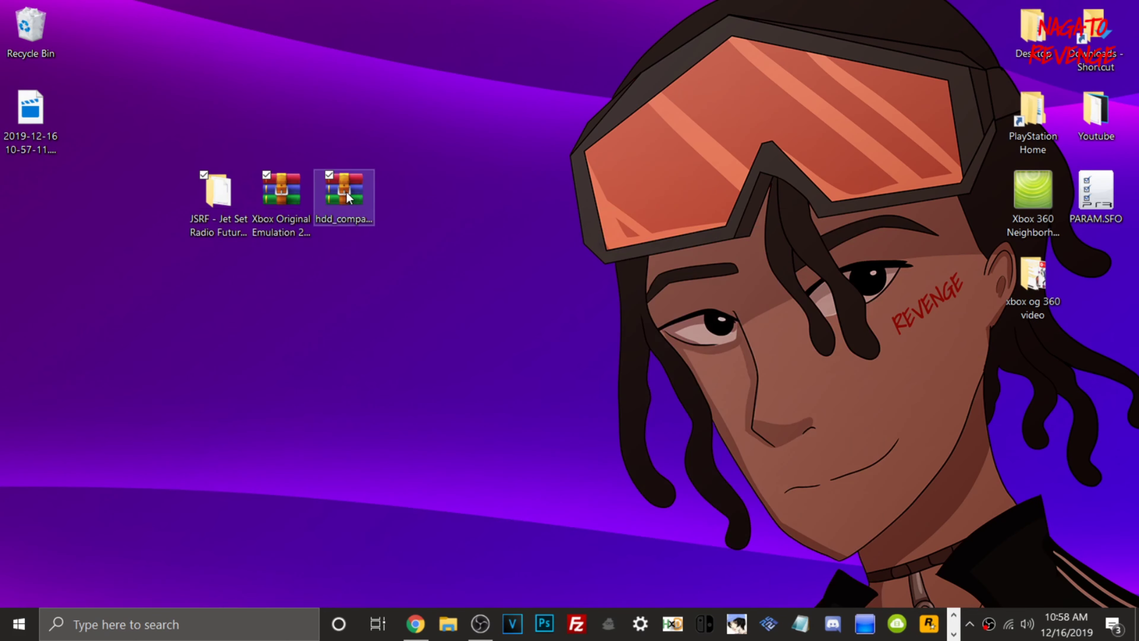
{"action": "left_click", "coordinate": [281, 193]}
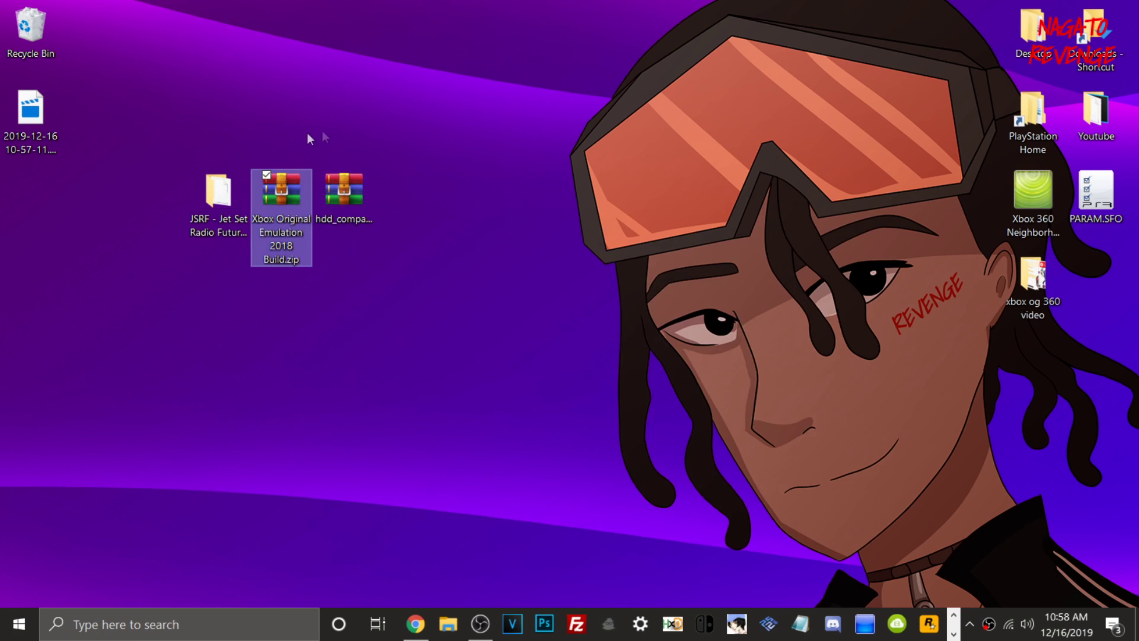
{"action": "left_click", "coordinate": [263, 93]}
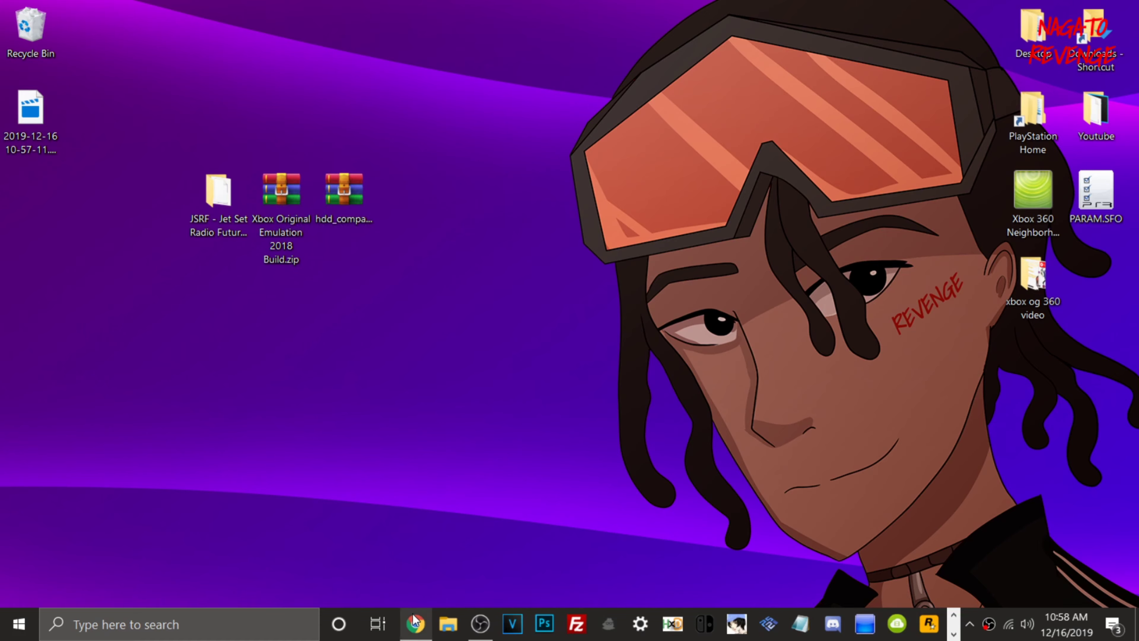
- Return to the archived support page in Chrome and highlight JSRF: Jet Set Radio Future in the compatible games list
{"action": "left_click", "coordinate": [415, 623]}
{"action": "scroll", "coordinate": [404, 283], "scroll_direction": "up", "scroll_amount": 10}
{"action": "scroll", "coordinate": [454, 285], "scroll_direction": "up", "scroll_amount": 20}
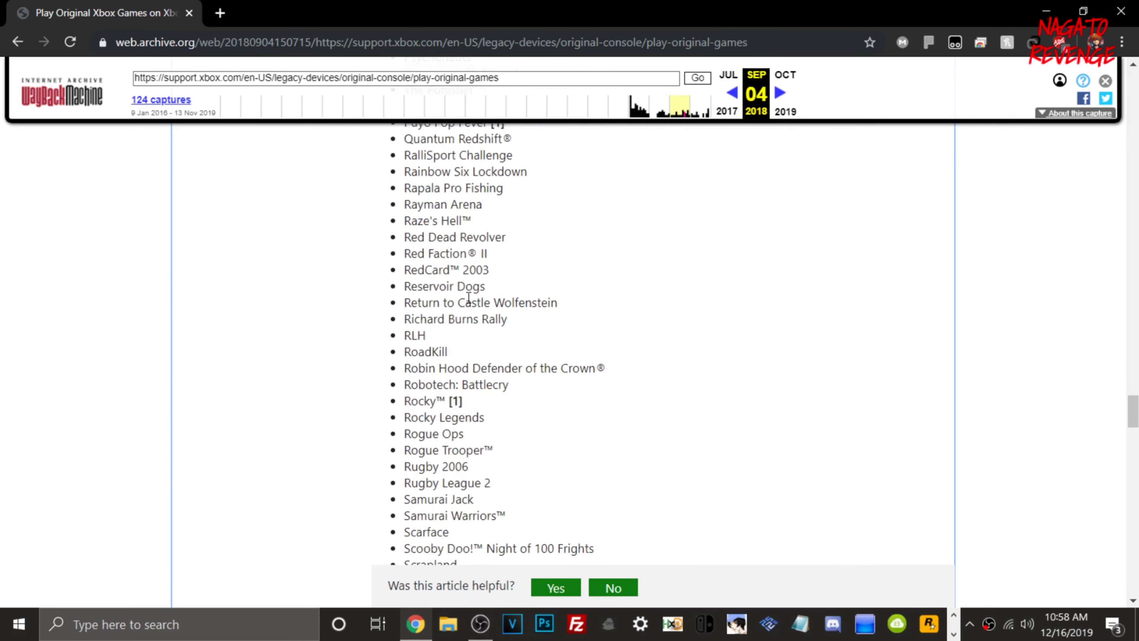
{"action": "scroll", "coordinate": [500, 318], "scroll_direction": "up", "scroll_amount": 3}
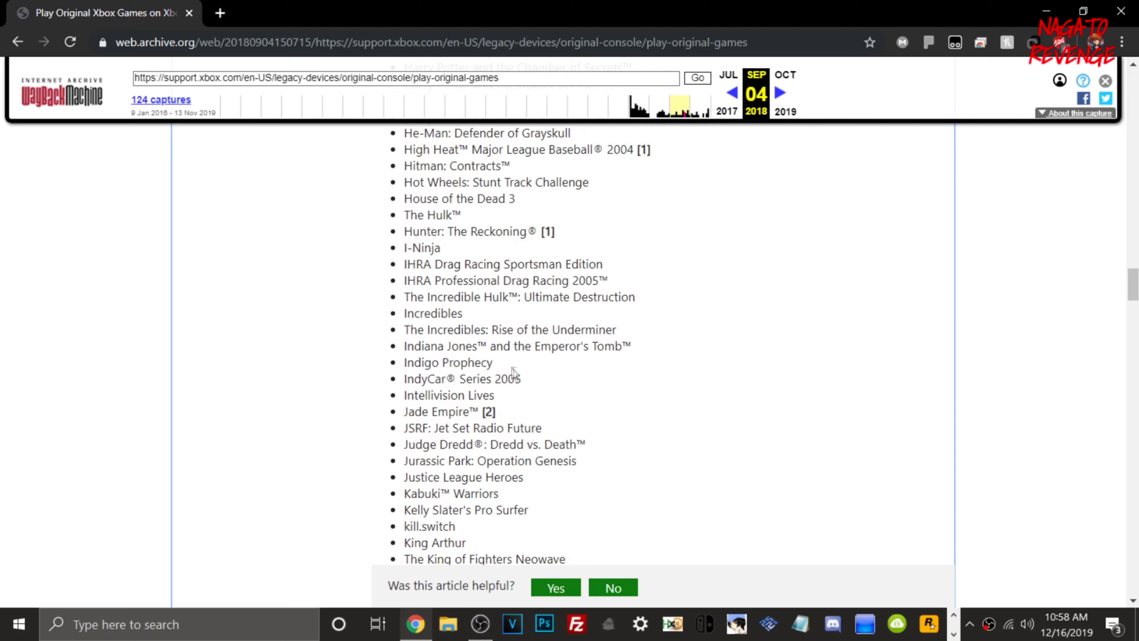
{"action": "left_click_drag", "start_coordinate": [573, 431], "coordinate": [403, 429]}
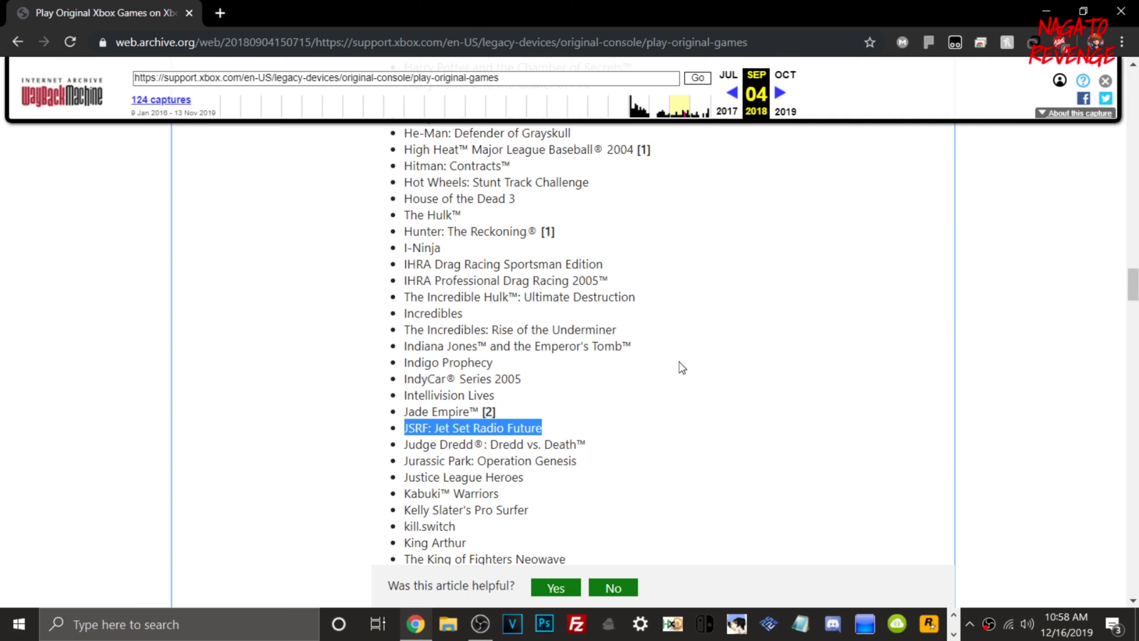
- Look through the rest of the Xbox 360 compatible games list from start to end, and close the browser
{"action": "scroll", "coordinate": [556, 359], "scroll_direction": "down", "scroll_amount": 3}
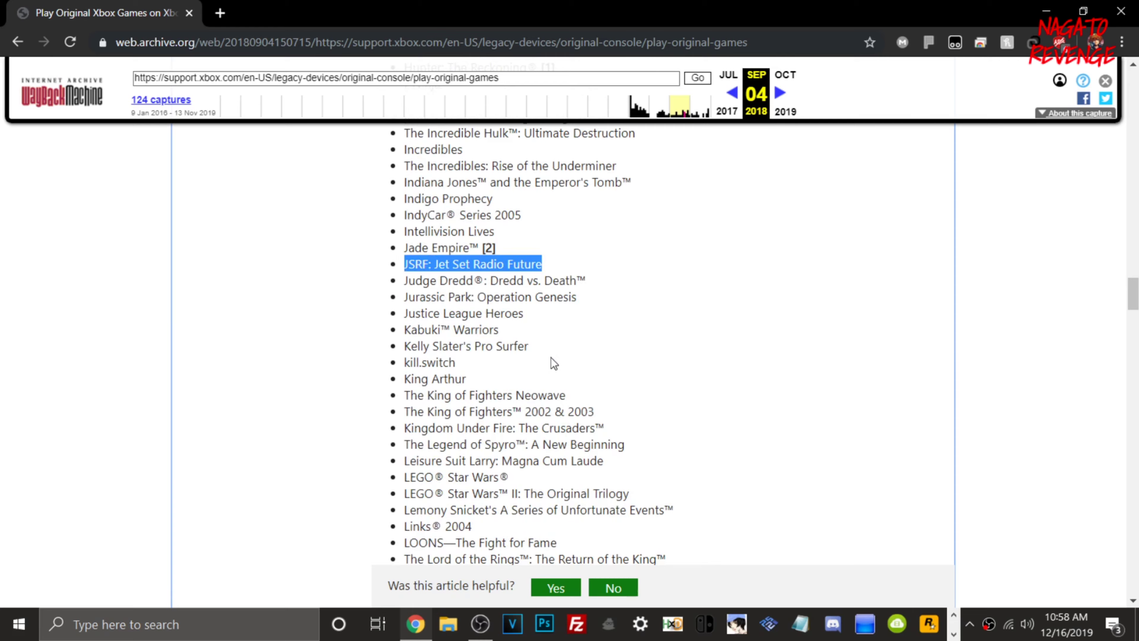
{"action": "scroll", "coordinate": [551, 357], "scroll_direction": "up", "scroll_amount": 5}
{"action": "scroll", "coordinate": [543, 377], "scroll_direction": "down", "scroll_amount": 20}
{"action": "scroll", "coordinate": [537, 394], "scroll_direction": "down", "scroll_amount": 10}
{"action": "scroll", "coordinate": [543, 359], "scroll_direction": "down", "scroll_amount": 20}
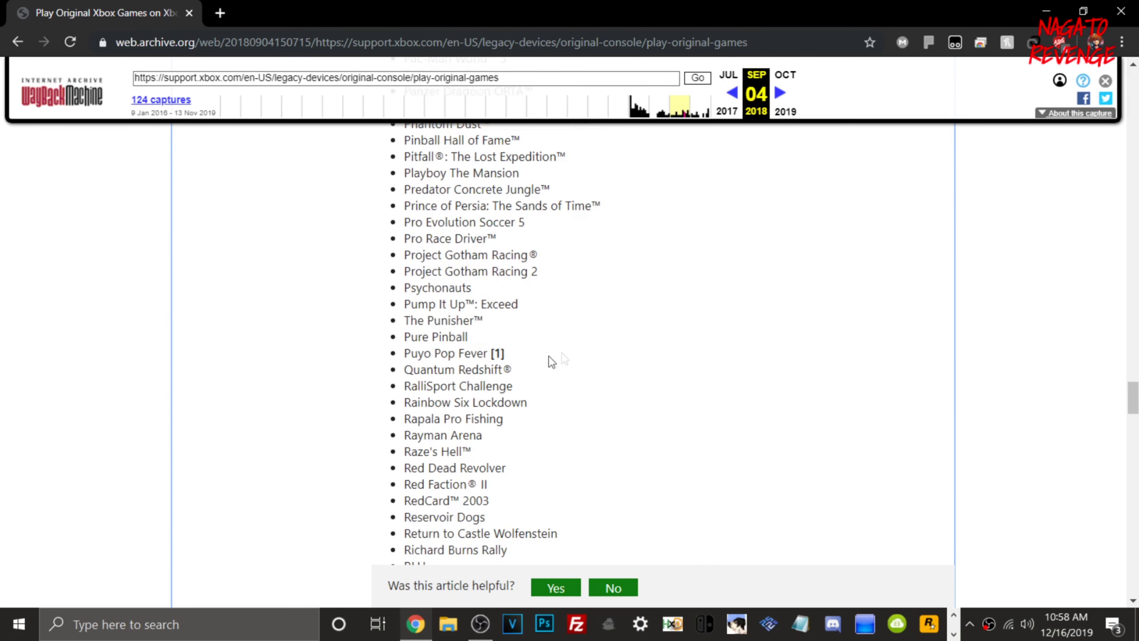
{"action": "scroll", "coordinate": [507, 323], "scroll_direction": "up", "scroll_amount": 20}
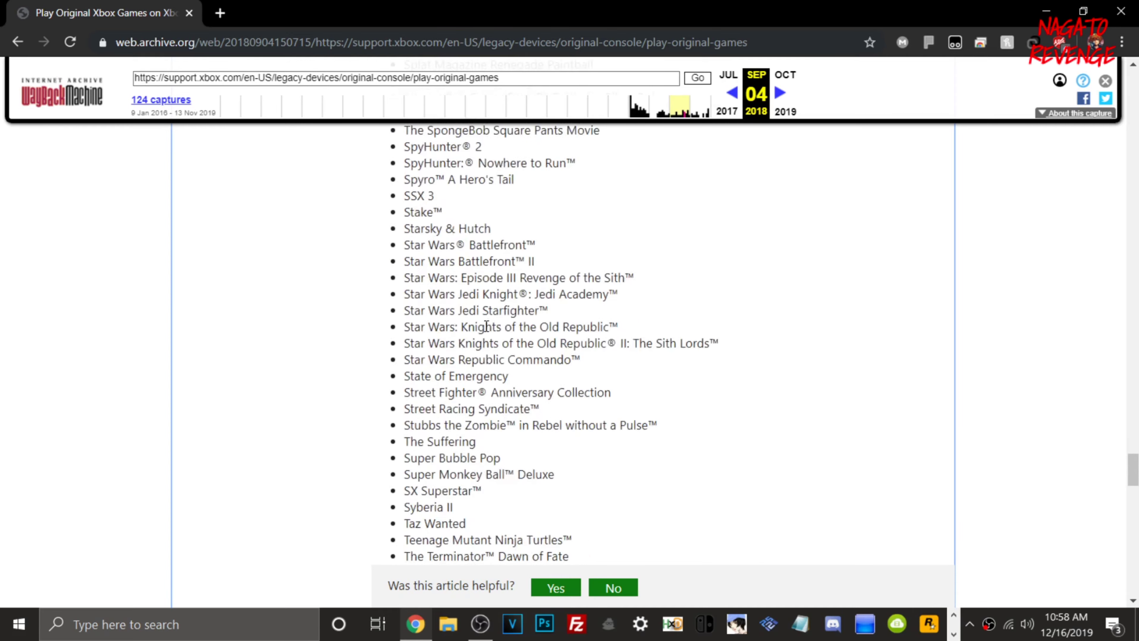
{"action": "scroll", "coordinate": [444, 391], "scroll_direction": "up", "scroll_amount": 20}
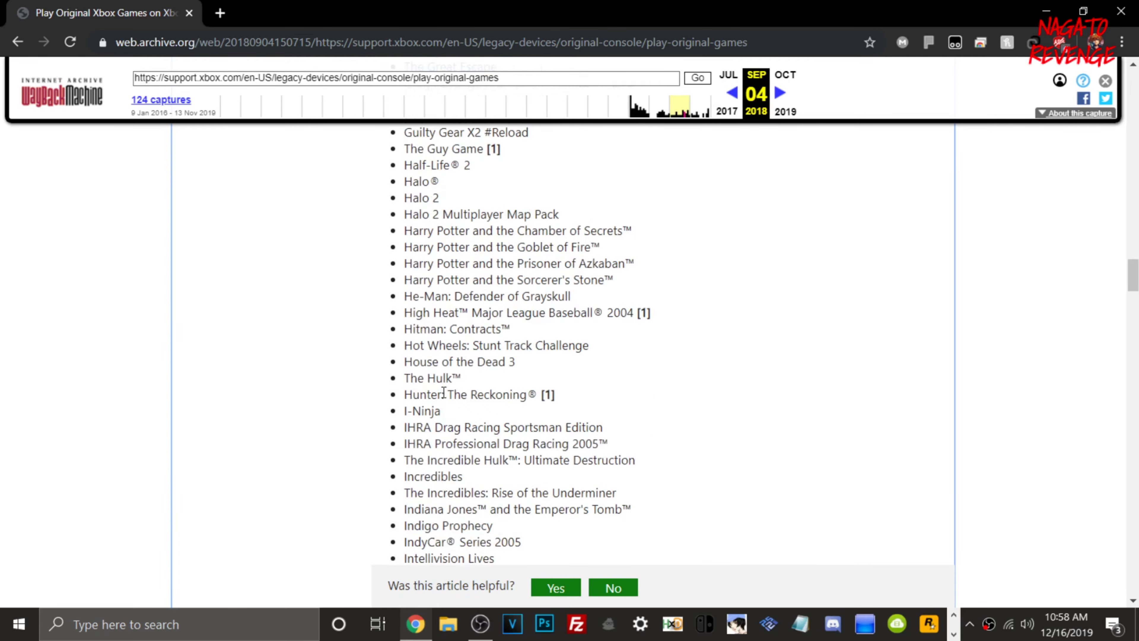
{"action": "scroll", "coordinate": [592, 357], "scroll_direction": "up", "scroll_amount": 20}
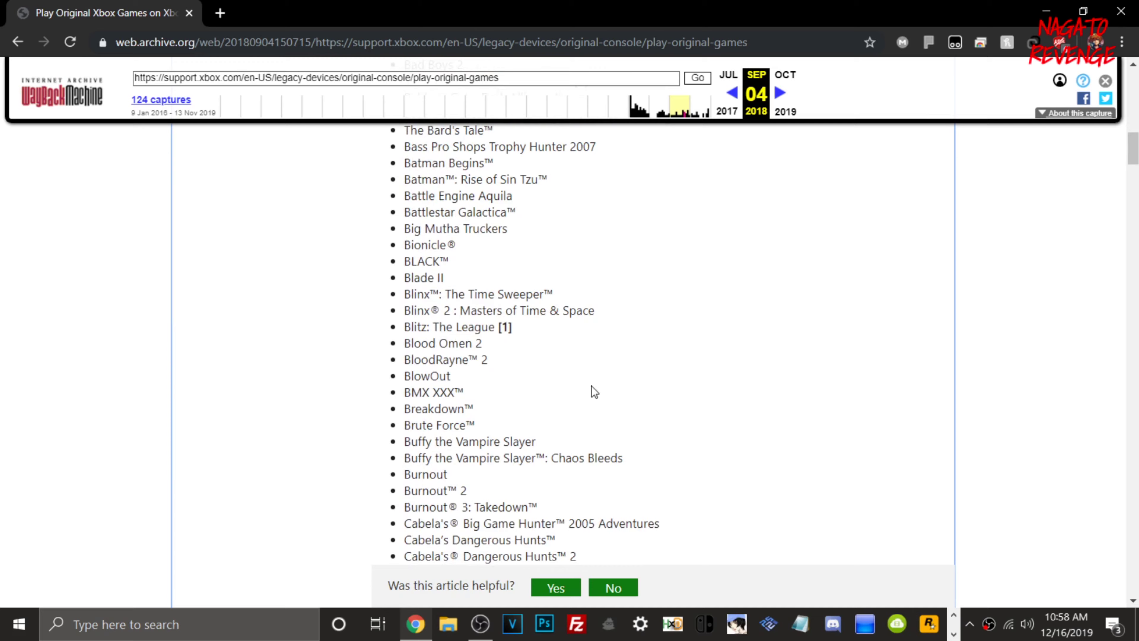
{"action": "scroll", "coordinate": [433, 442], "scroll_direction": "down", "scroll_amount": 7}
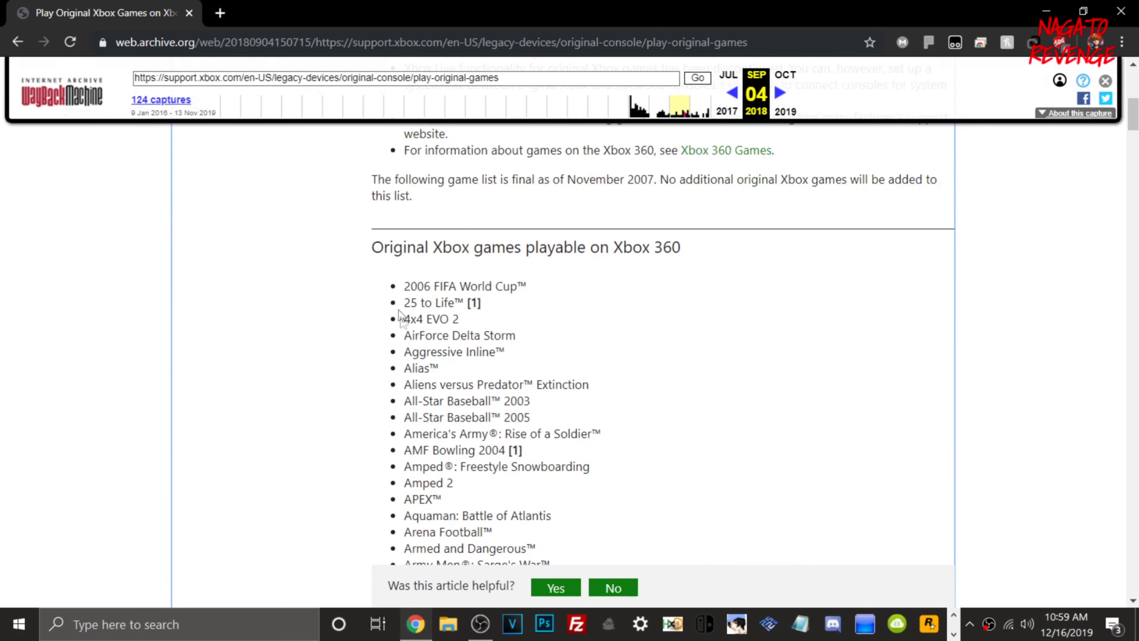
{"action": "left_click_drag", "start_coordinate": [403, 275], "coordinate": [381, 448]}
{"action": "left_click", "coordinate": [519, 276]}
{"action": "scroll", "coordinate": [612, 294], "scroll_direction": "down", "scroll_amount": 10}
{"action": "scroll", "coordinate": [479, 302], "scroll_direction": "down", "scroll_amount": 8}
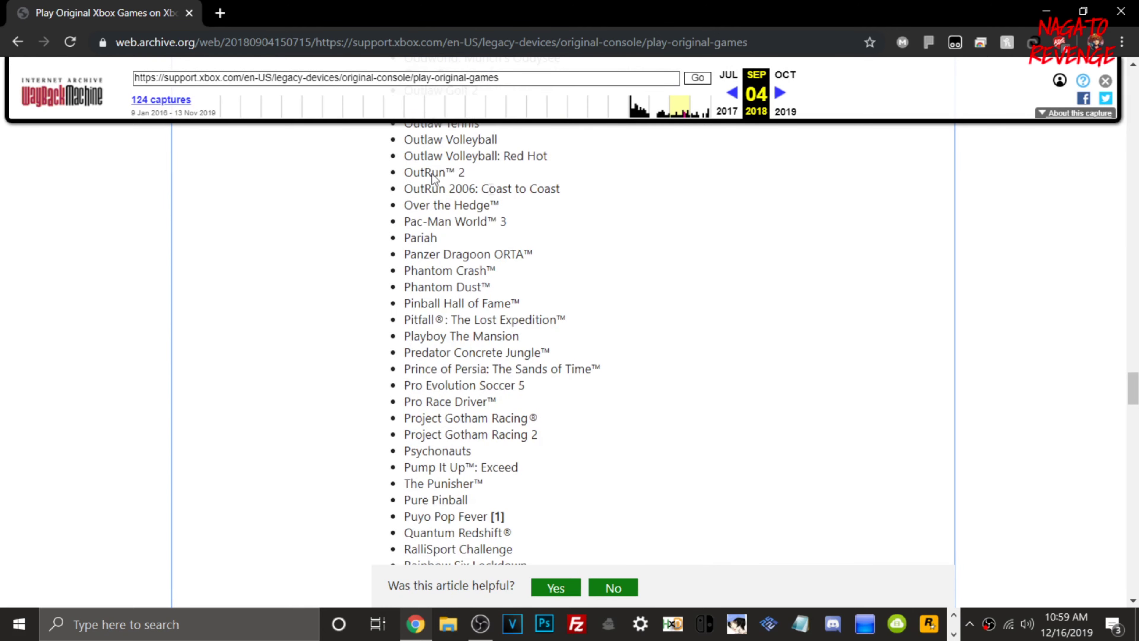
{"action": "scroll", "coordinate": [381, 288], "scroll_direction": "down", "scroll_amount": 20}
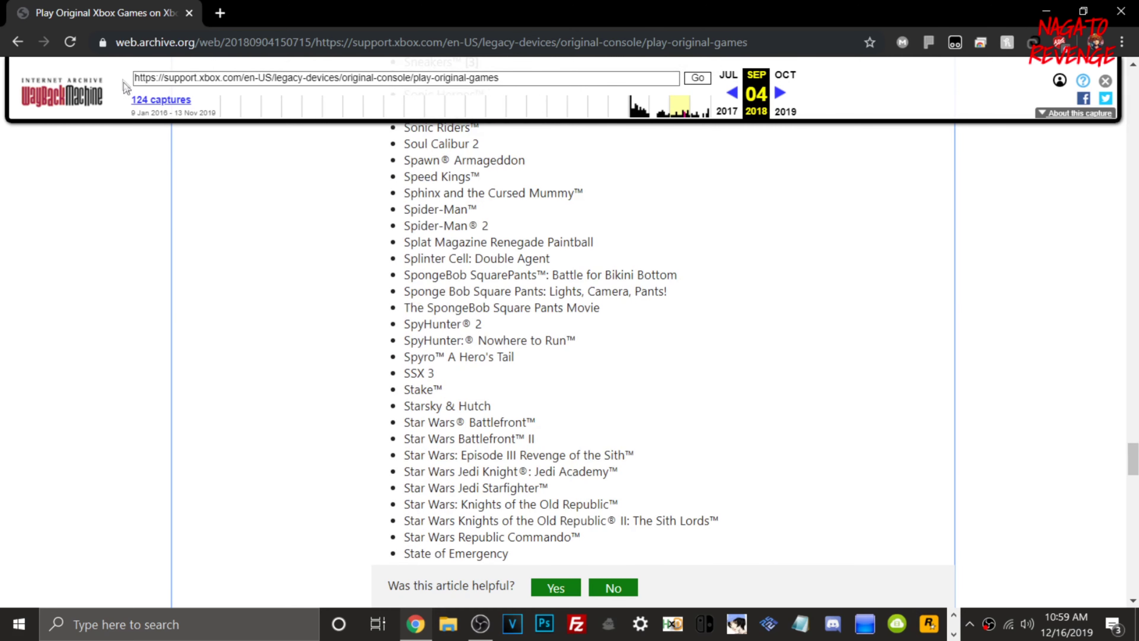
{"action": "left_click", "coordinate": [1122, 11]}
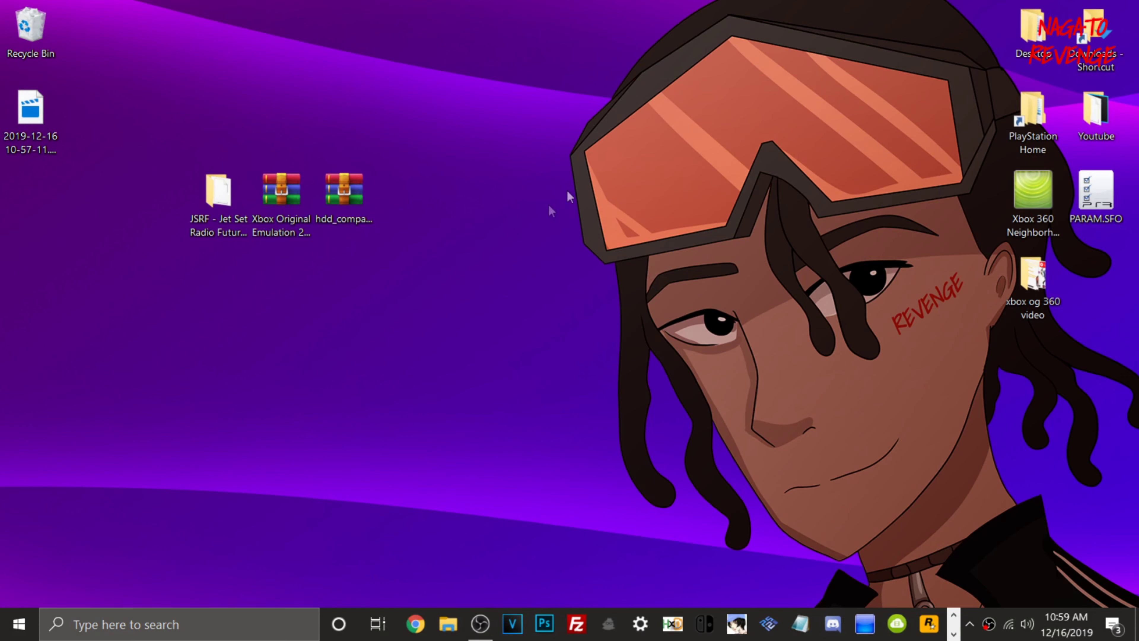
- Move the JSRF - Jet Set Radio Future (USA) folder away from the archives and inspect its default.xbe file, closing the folder when done
{"action": "left_click", "coordinate": [220, 218]}
{"action": "left_click_drag", "start_coordinate": [220, 218], "coordinate": [468, 144]}
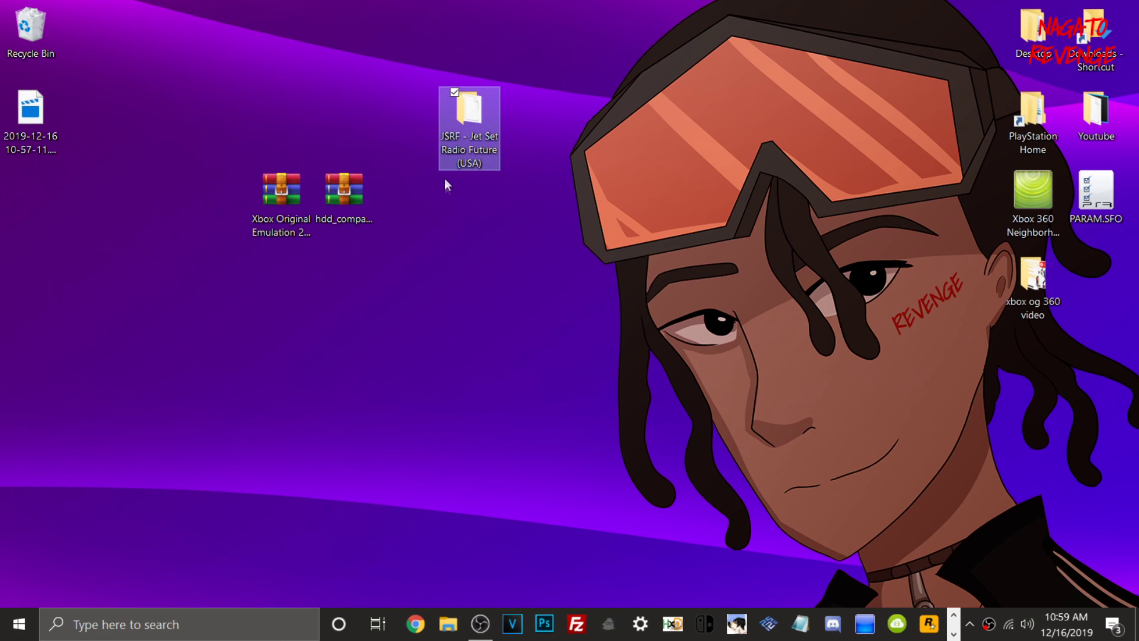
{"action": "double_click", "coordinate": [477, 142]}
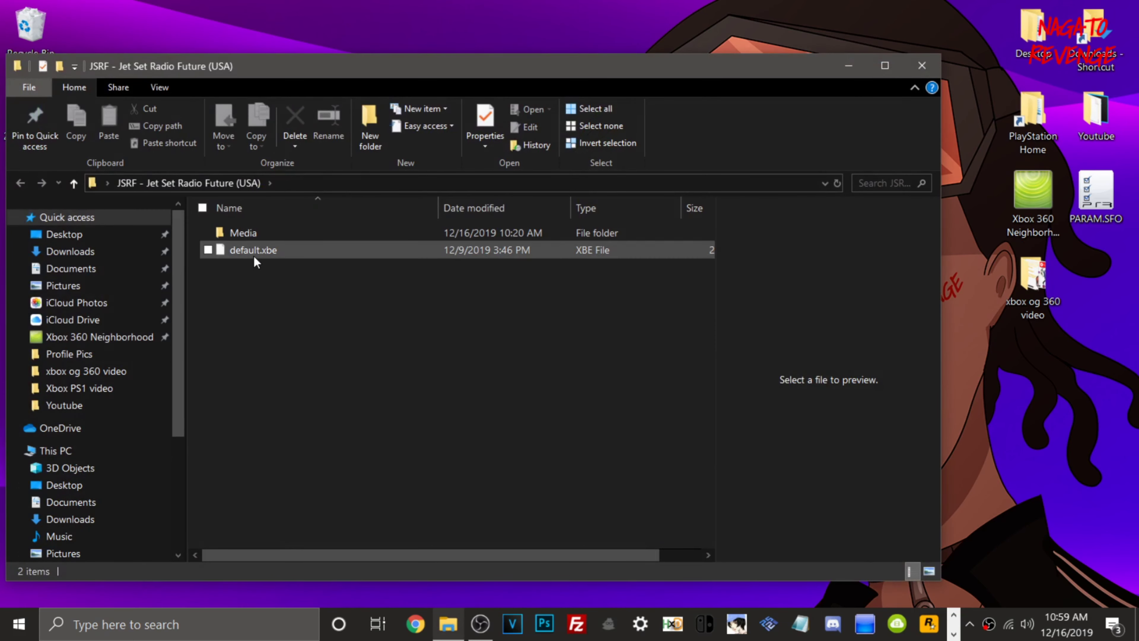
{"action": "left_click", "coordinate": [254, 255]}
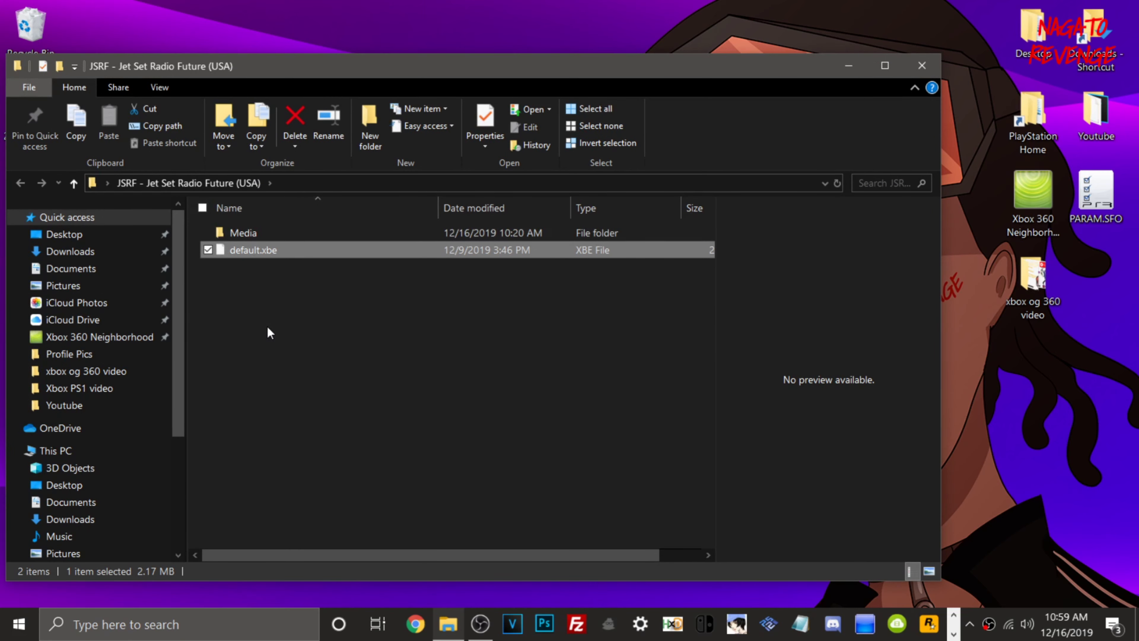
{"action": "left_click_drag", "start_coordinate": [326, 359], "coordinate": [291, 241]}
{"action": "left_click", "coordinate": [922, 66]}
- Move the Xbox Original Emulation 2018 Build and hdd_compat_partition_fixer_v1 archives up into the same row as the JSRF folder
{"action": "left_click_drag", "start_coordinate": [281, 197], "coordinate": [281, 115]}
{"action": "left_click_drag", "start_coordinate": [324, 206], "coordinate": [324, 122]}
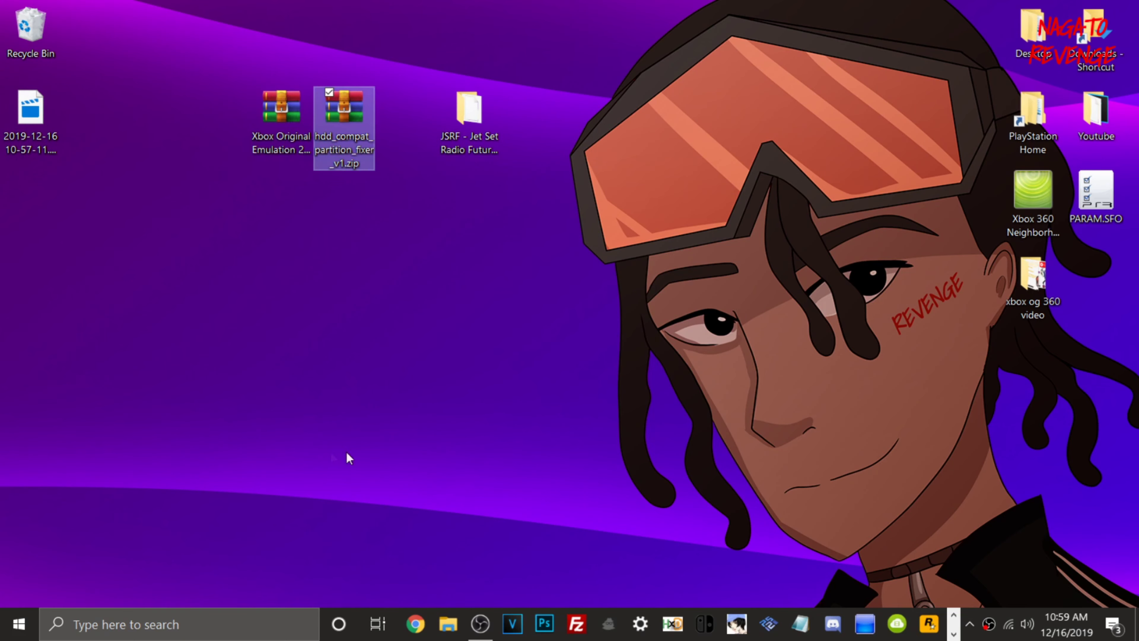
- Extract hdd_compat_partition_fixer_v1.zip into its own folder on the desktop and place that folder directly below the JSRF folder
{"action": "left_click", "coordinate": [281, 112]}
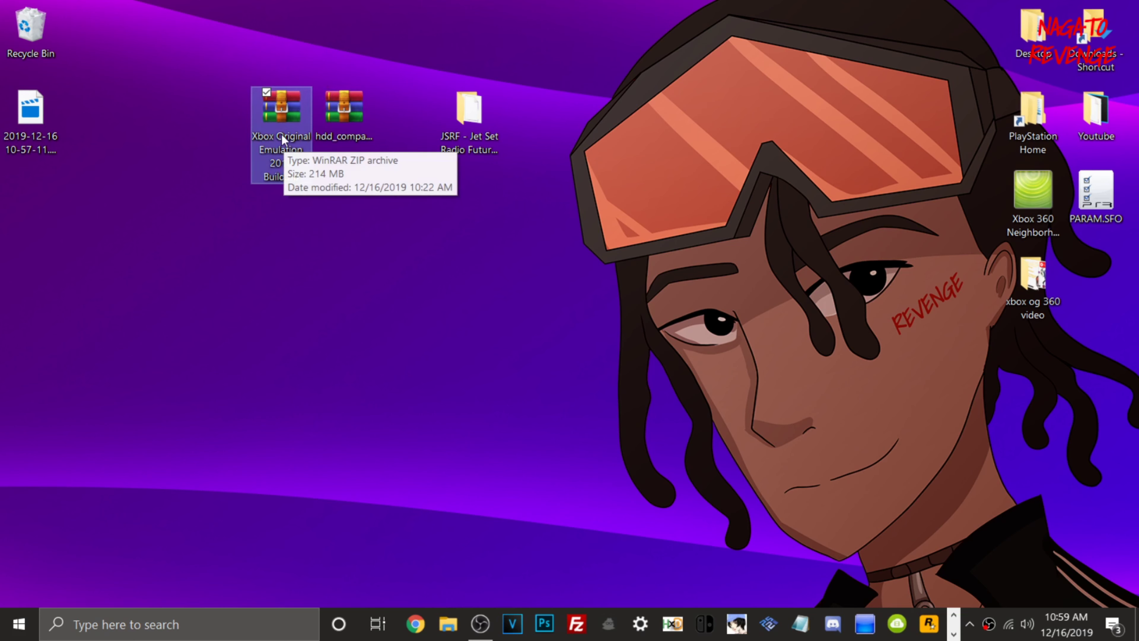
{"action": "left_click", "coordinate": [361, 115]}
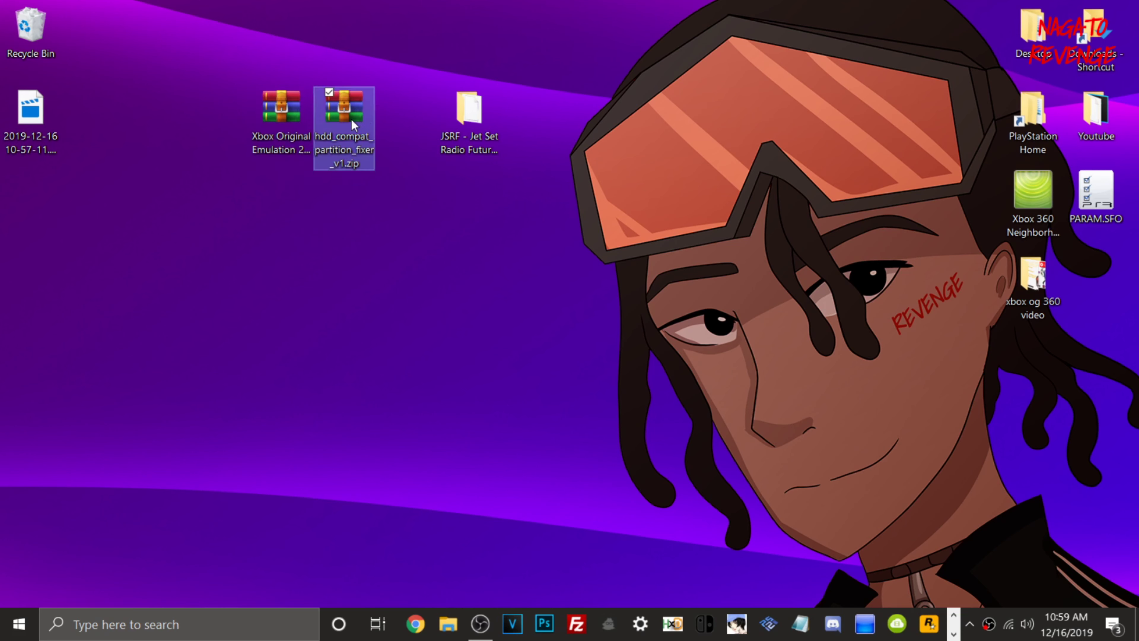
{"action": "right_click", "coordinate": [352, 119]}
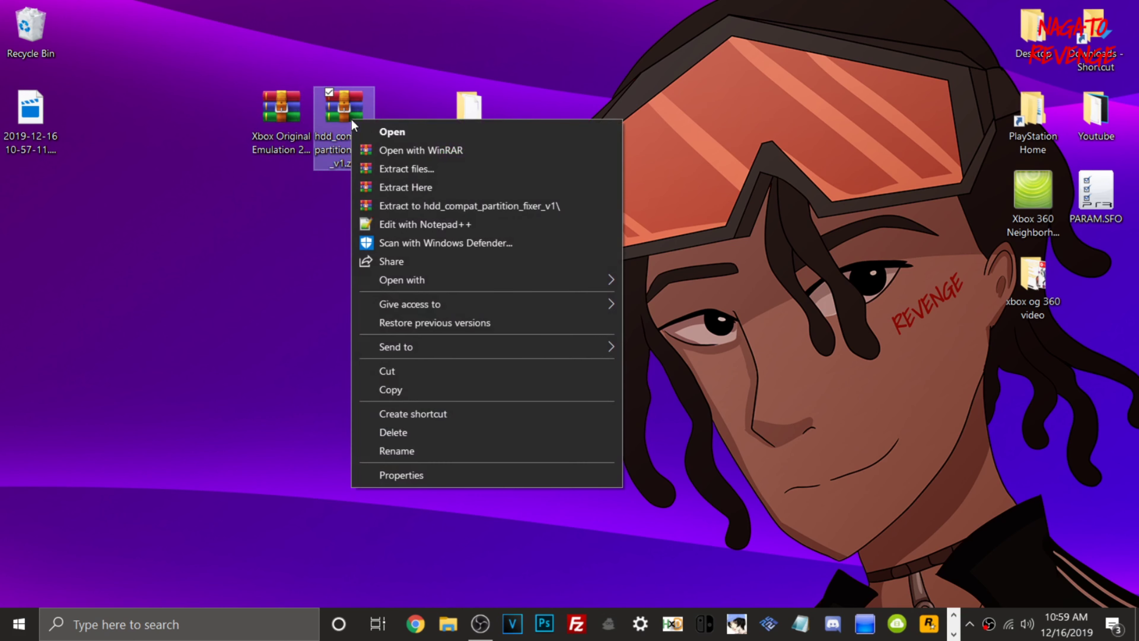
{"action": "left_click", "coordinate": [390, 170]}
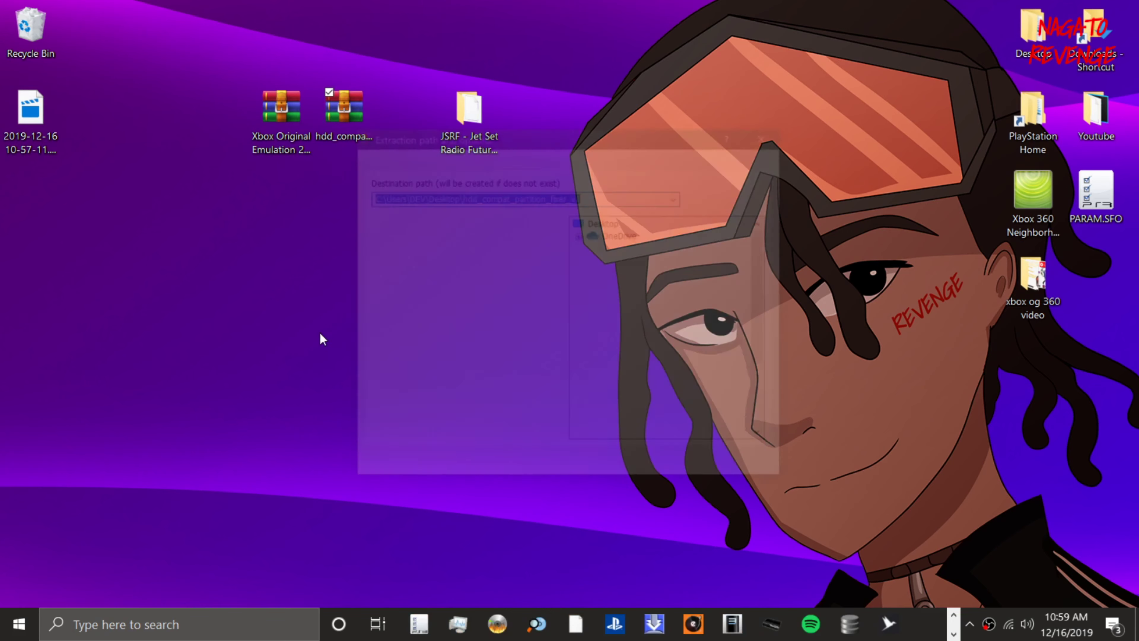
{"action": "left_click", "coordinate": [622, 467]}
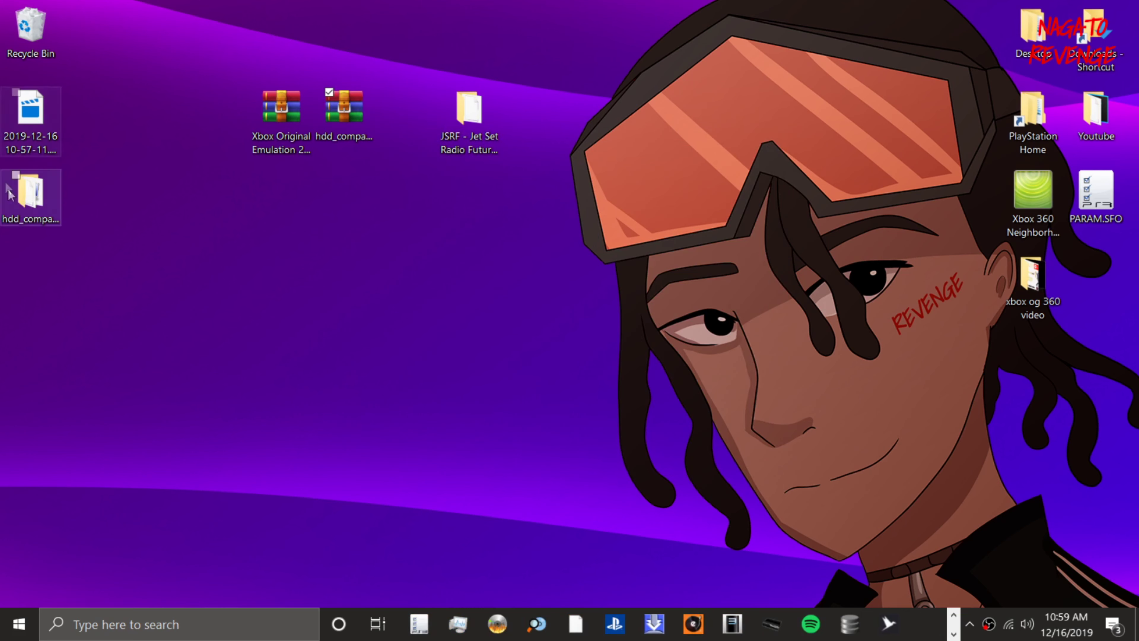
{"action": "left_click_drag", "start_coordinate": [31, 208], "coordinate": [485, 200]}
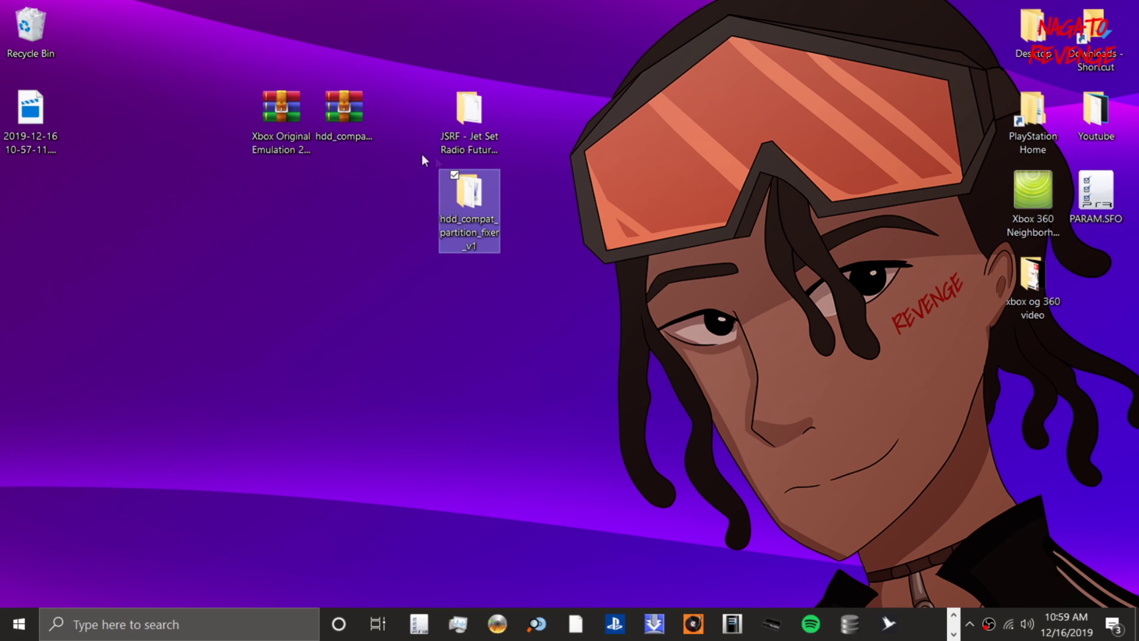
- Inspect the default.xex file inside the hdd_compat_partition_fixer_v1 folder, closing the folder when done
{"action": "double_click", "coordinate": [481, 205]}
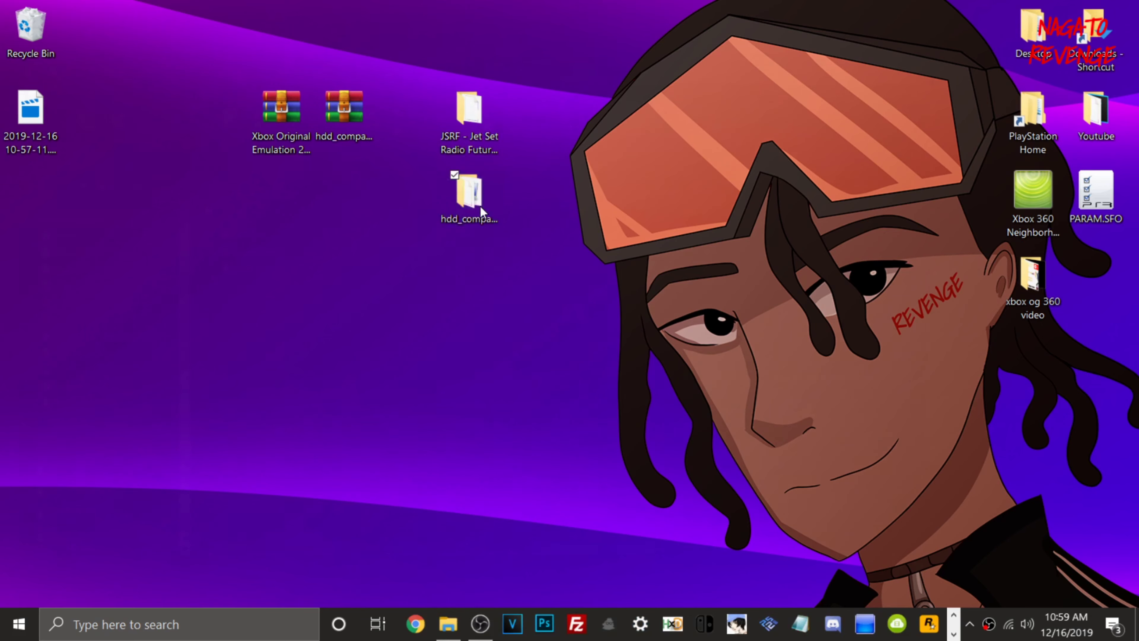
{"action": "left_click", "coordinate": [257, 249]}
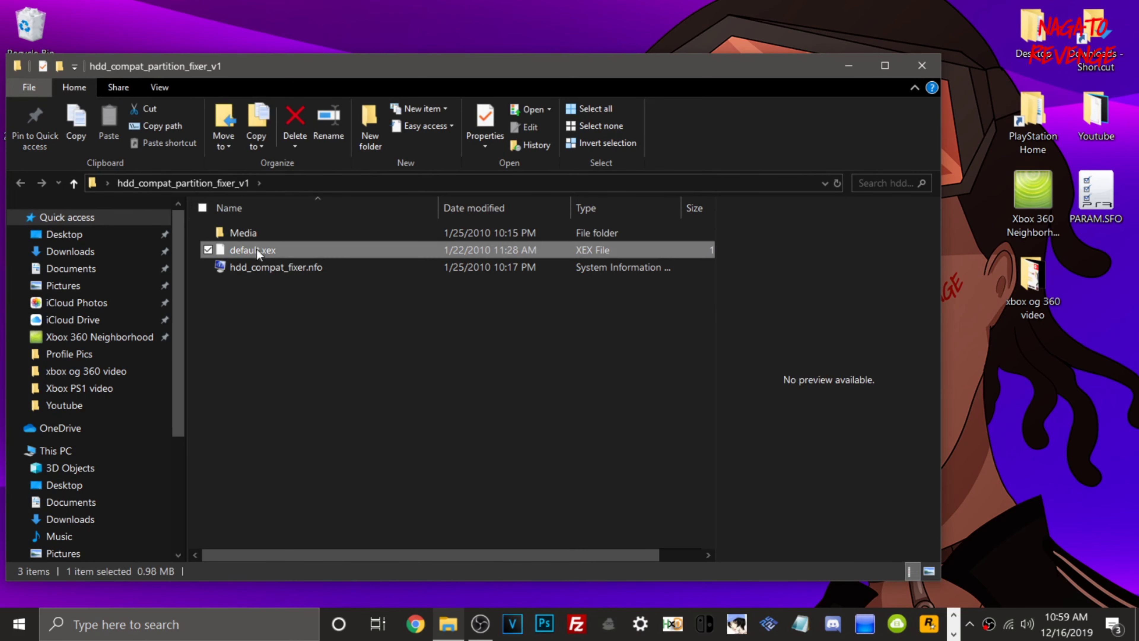
{"action": "left_click", "coordinate": [922, 66]}
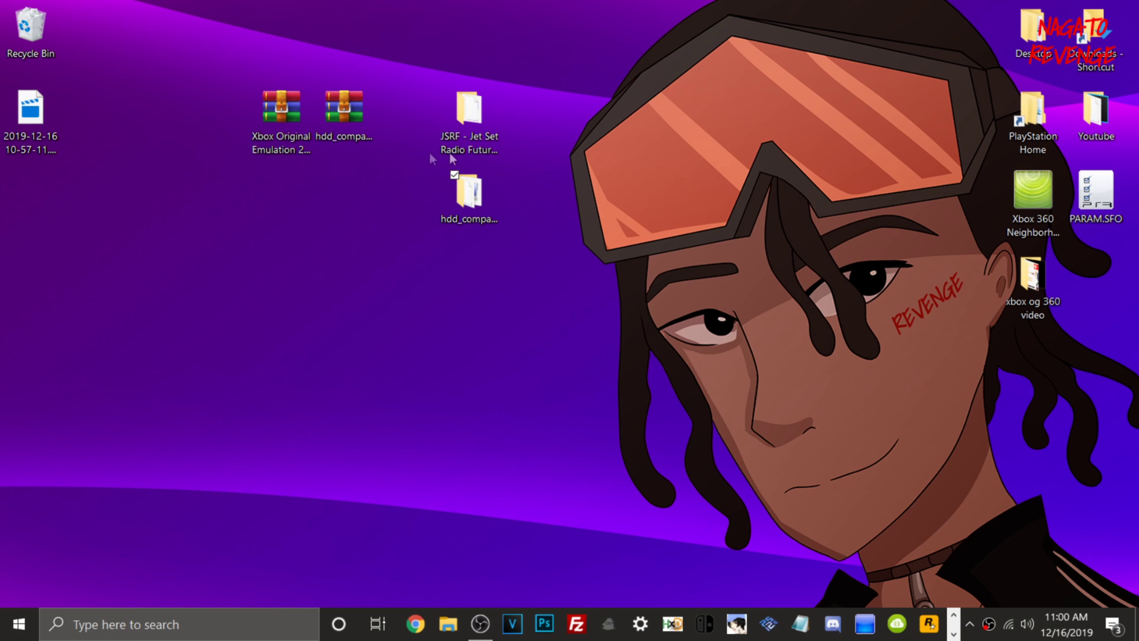
- Extract the Xbox Original Emulation 2018 Build archive into its own folder and place it below the hdd_compat_partition_fixer_v1 folder
{"action": "left_click", "coordinate": [288, 123]}
{"action": "right_click", "coordinate": [297, 111]}
{"action": "left_click", "coordinate": [352, 160]}
{"action": "left_click", "coordinate": [620, 468]}
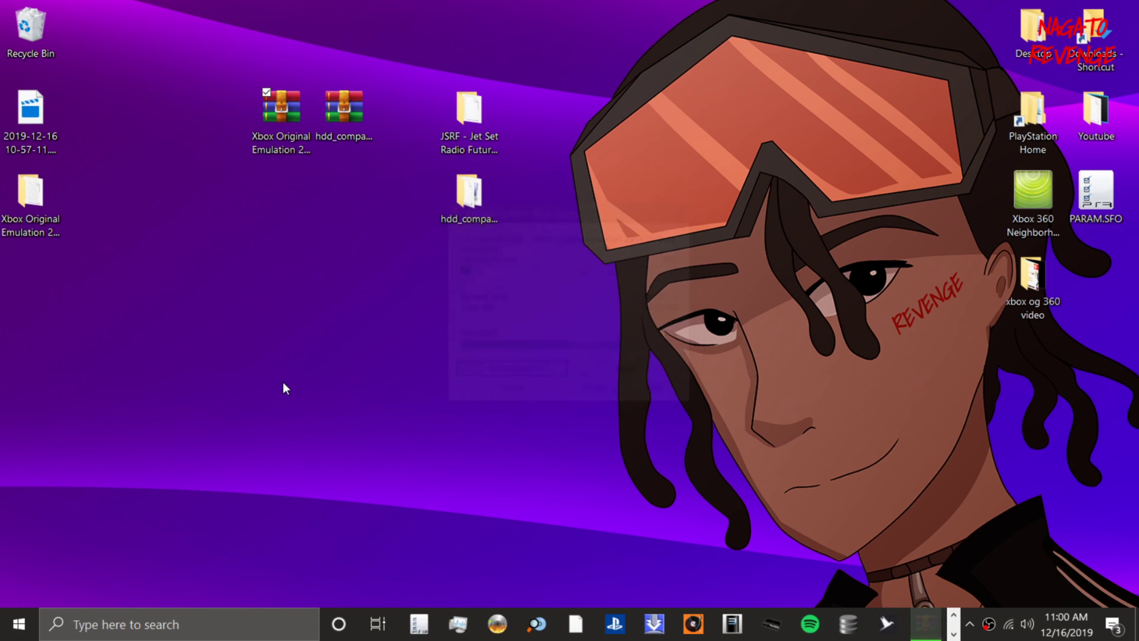
{"action": "left_click_drag", "start_coordinate": [25, 224], "coordinate": [475, 301]}
- Open README.txt from the Xbox Original Emulation 2018 Build folder in a maximized window and read through to its end
{"action": "double_click", "coordinate": [475, 301]}
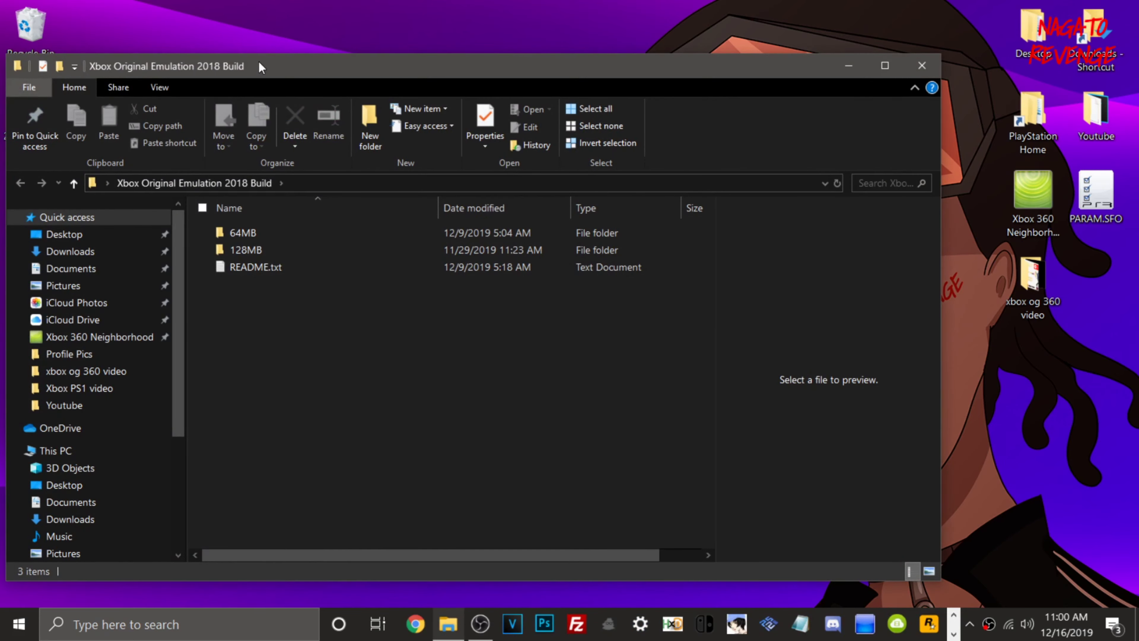
{"action": "double_click", "coordinate": [263, 64]}
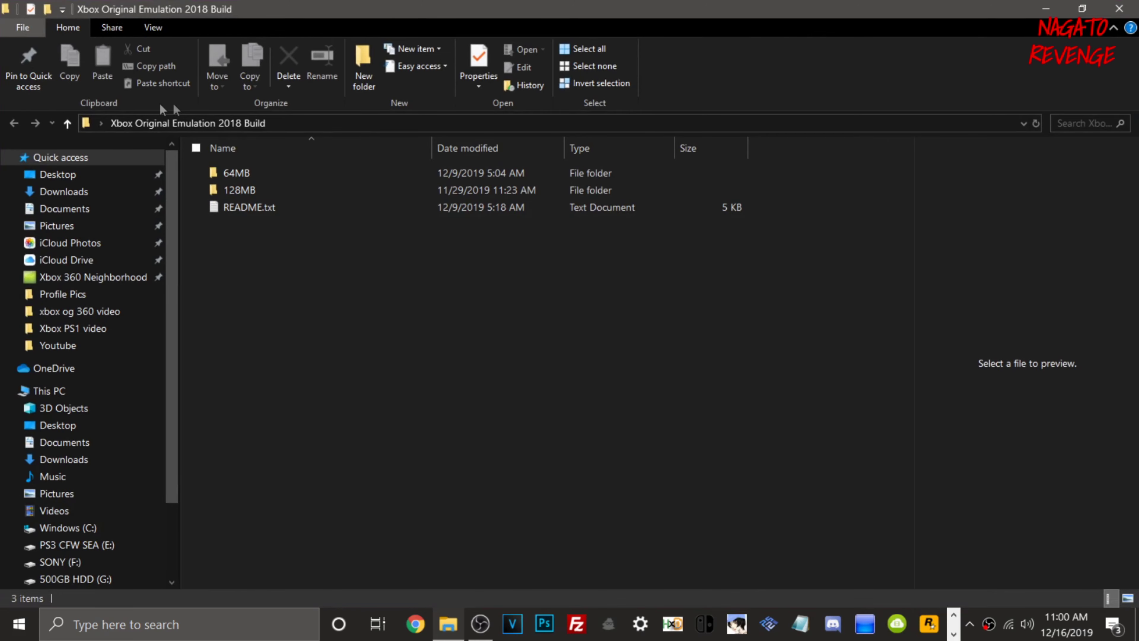
{"action": "double_click", "coordinate": [278, 207]}
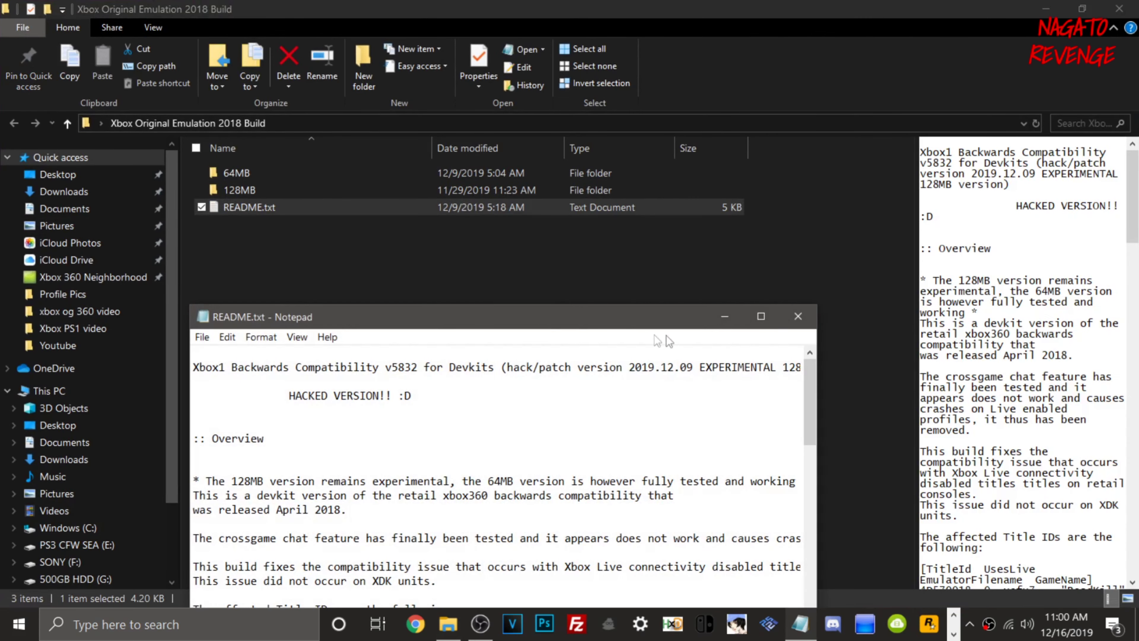
{"action": "left_click", "coordinate": [761, 316]}
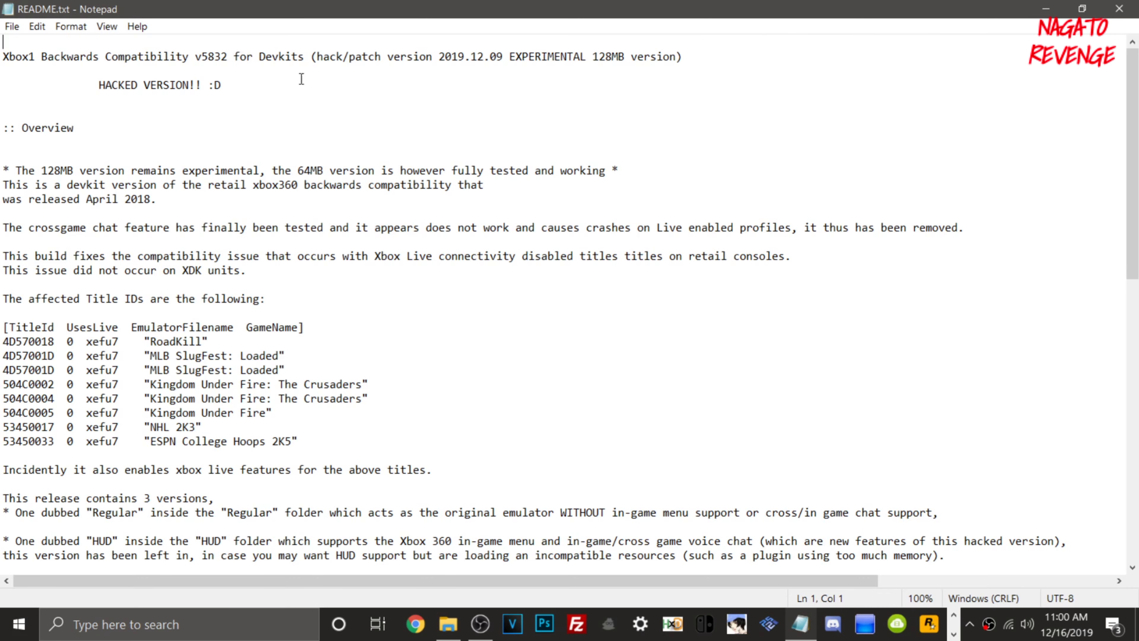
{"action": "scroll", "coordinate": [301, 79], "scroll_direction": "down", "scroll_amount": 4}
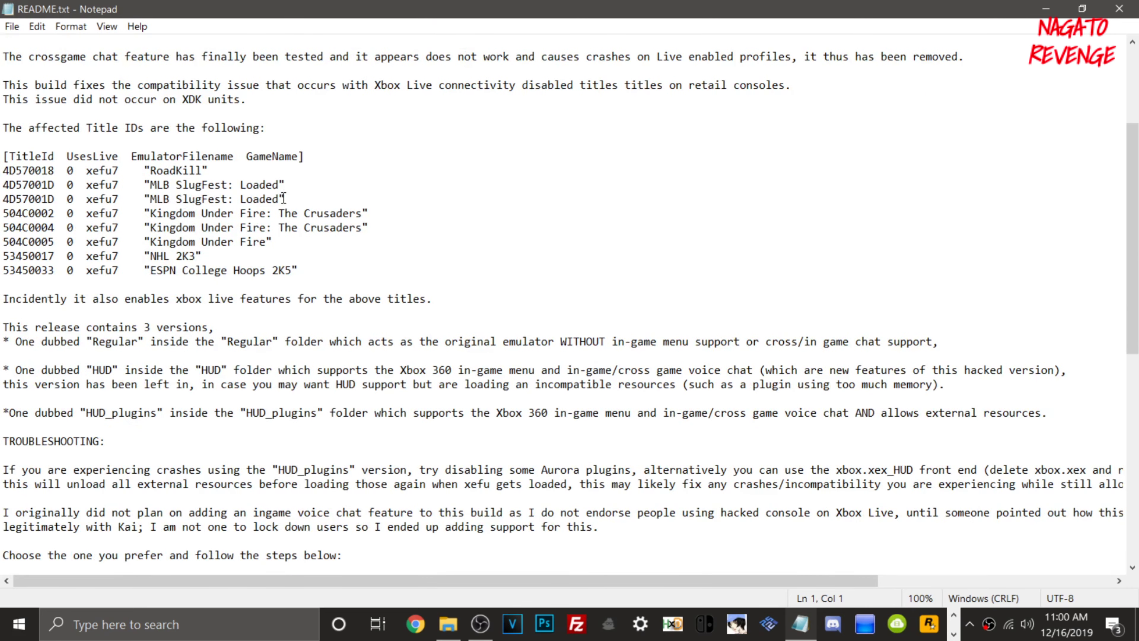
{"action": "scroll", "coordinate": [283, 198], "scroll_direction": "down", "scroll_amount": 11}
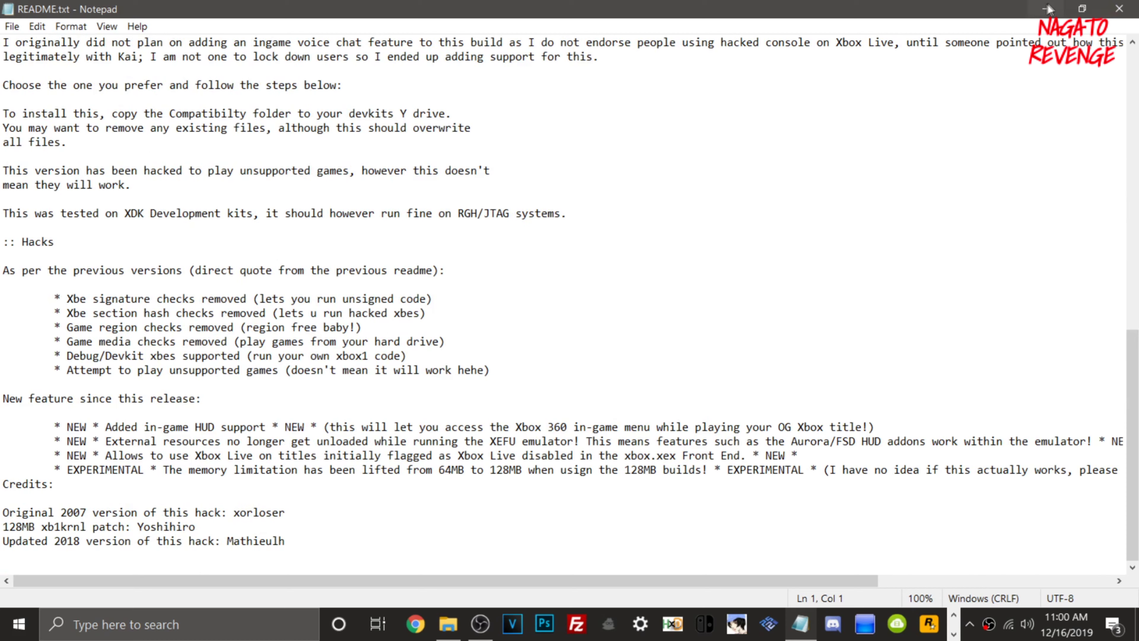
- Highlight the README's new feature heading and its lines on in-game HUD support and external resources in the XEFU emulator
{"action": "left_click_drag", "start_coordinate": [2, 399], "coordinate": [211, 399]}
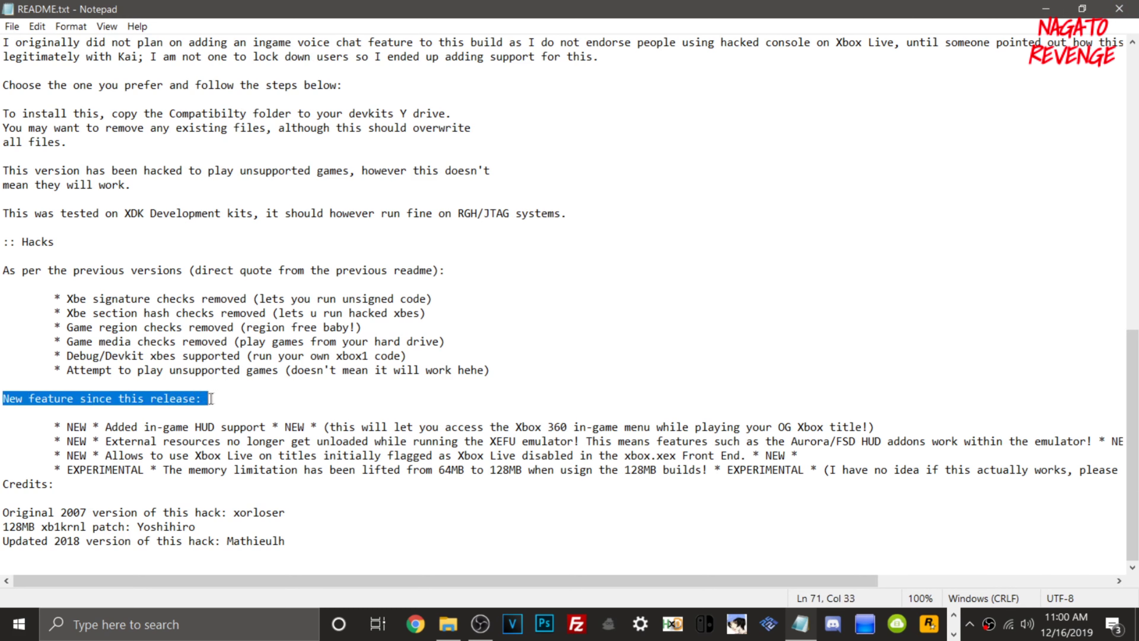
{"action": "left_click", "coordinate": [130, 441]}
{"action": "left_click_drag", "start_coordinate": [108, 425], "coordinate": [357, 426]}
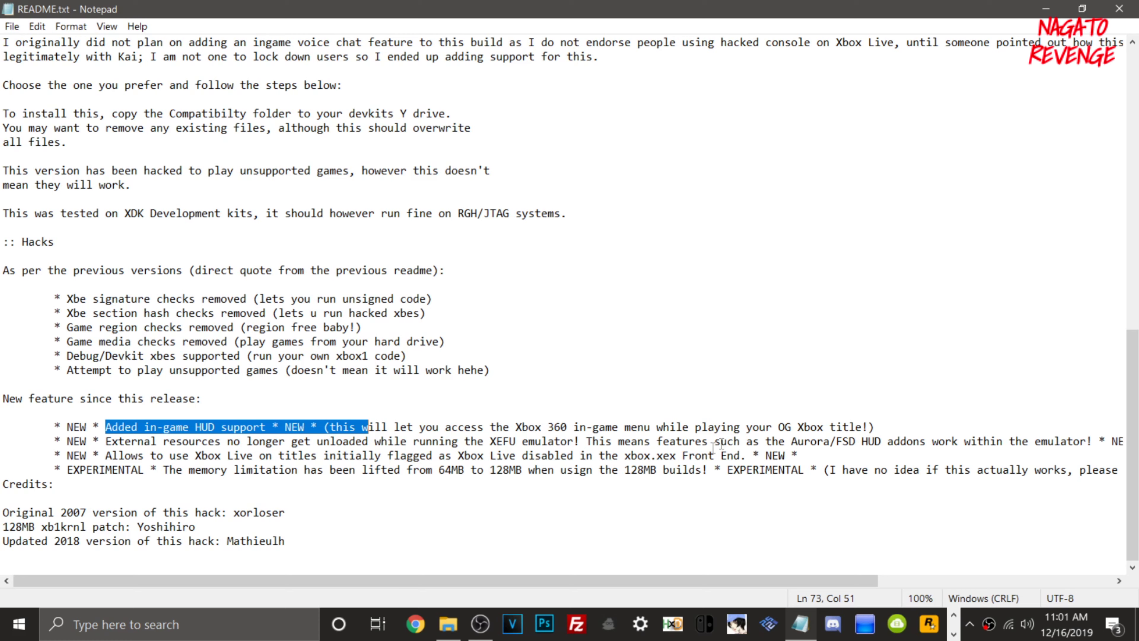
{"action": "left_click", "coordinate": [459, 426]}
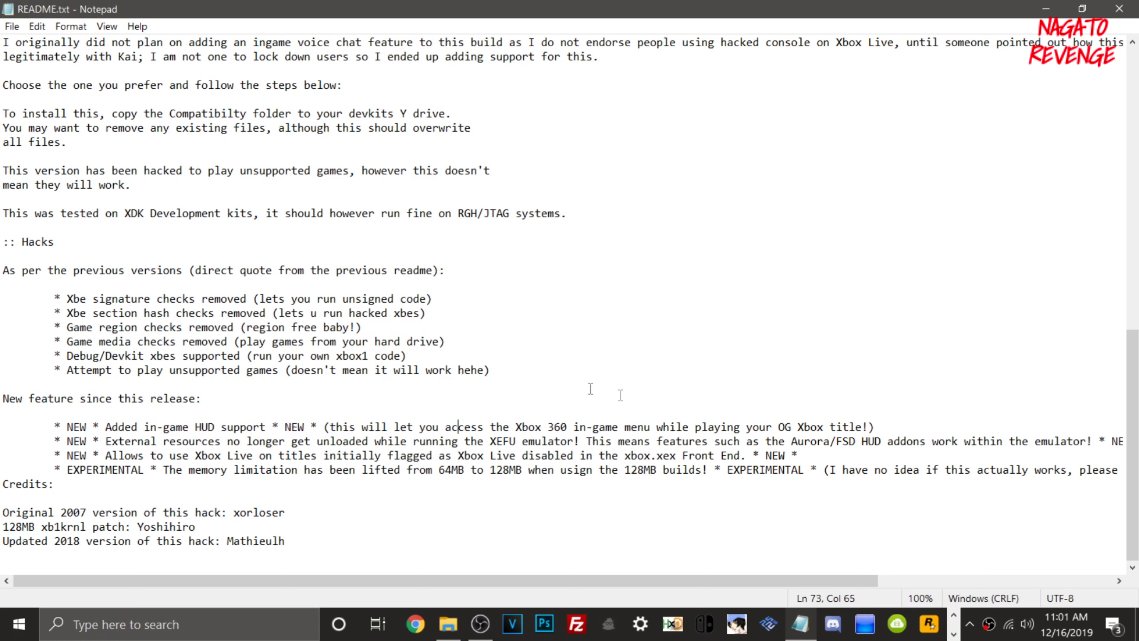
{"action": "left_click", "coordinate": [140, 442]}
{"action": "left_click_drag", "start_coordinate": [142, 445], "coordinate": [504, 448]}
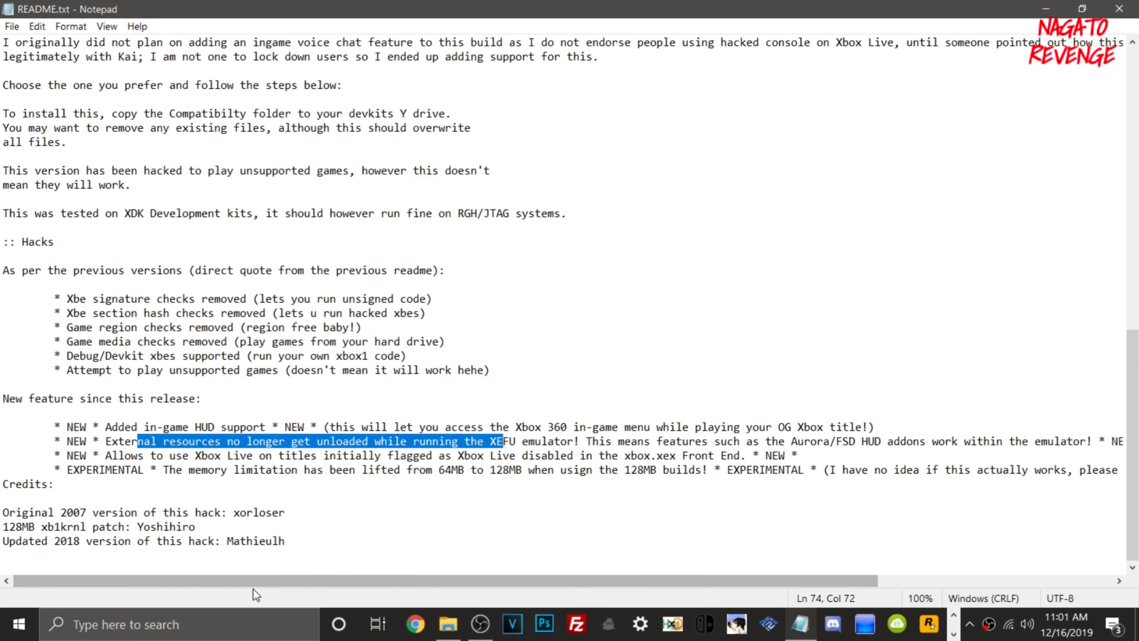
- Check the cut-off ends of the README's long feature lines, look back over its overview section, and close the file
{"action": "left_click_drag", "start_coordinate": [308, 583], "coordinate": [350, 591]}
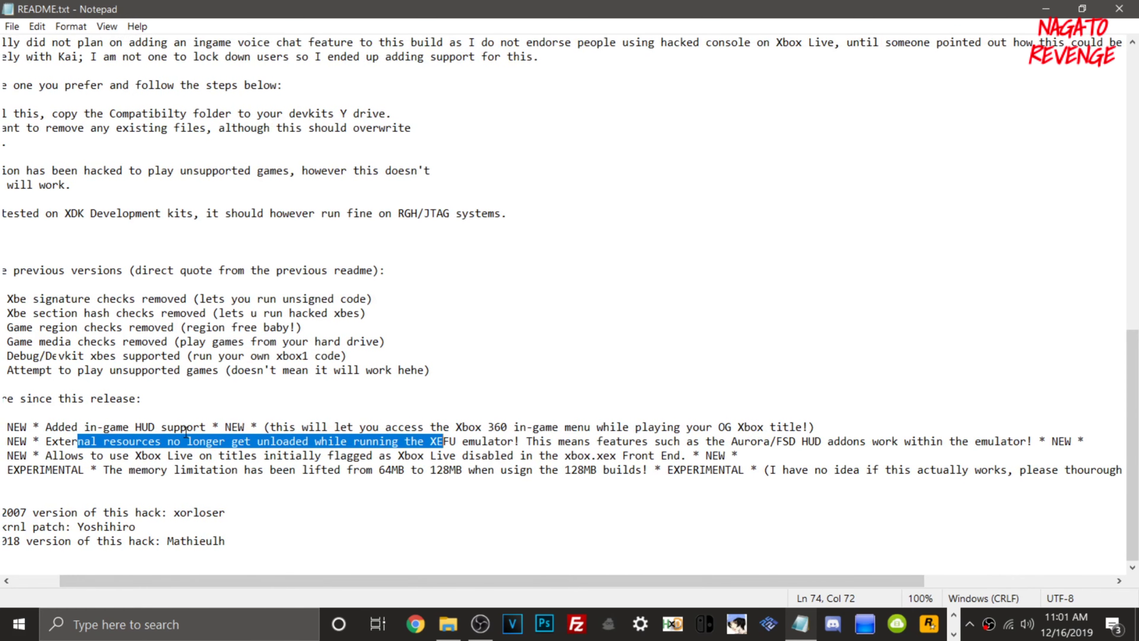
{"action": "scroll", "coordinate": [186, 431], "scroll_direction": "up", "scroll_amount": 2}
{"action": "left_click_drag", "start_coordinate": [288, 572], "coordinate": [242, 592]}
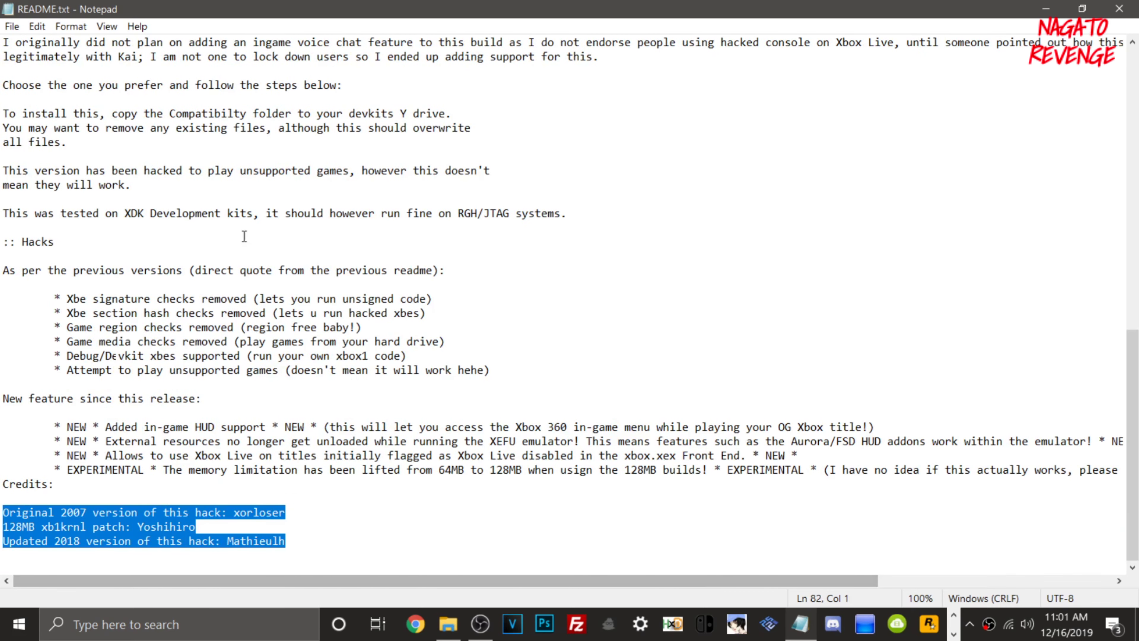
{"action": "scroll", "coordinate": [344, 294], "scroll_direction": "up", "scroll_amount": 6}
{"action": "scroll", "coordinate": [546, 333], "scroll_direction": "up", "scroll_amount": 8}
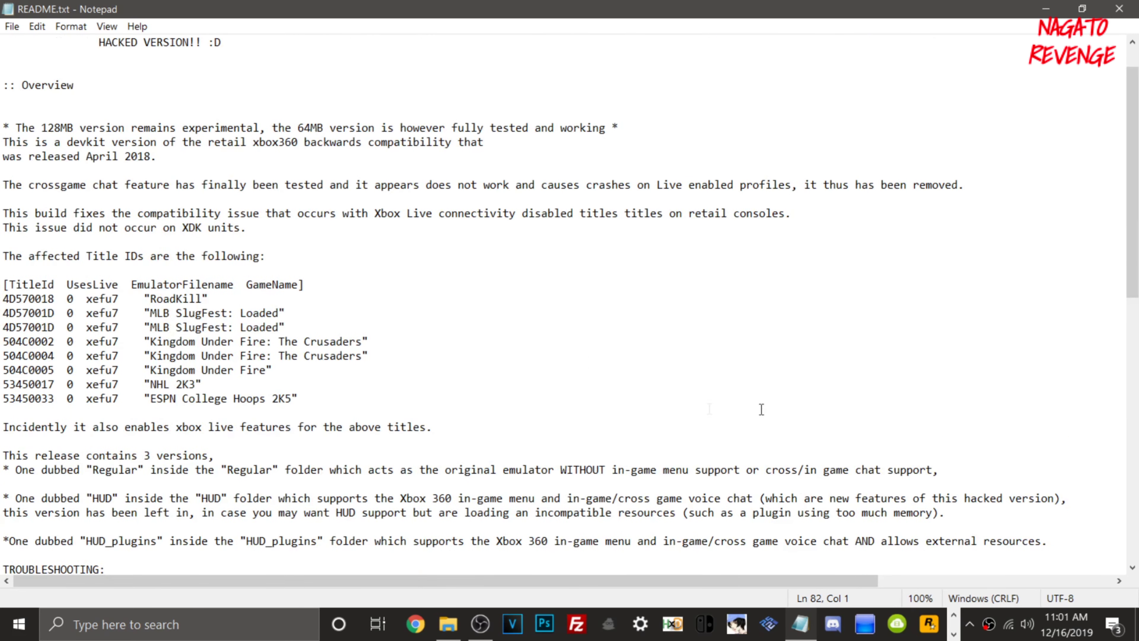
{"action": "left_click", "coordinate": [1119, 8]}
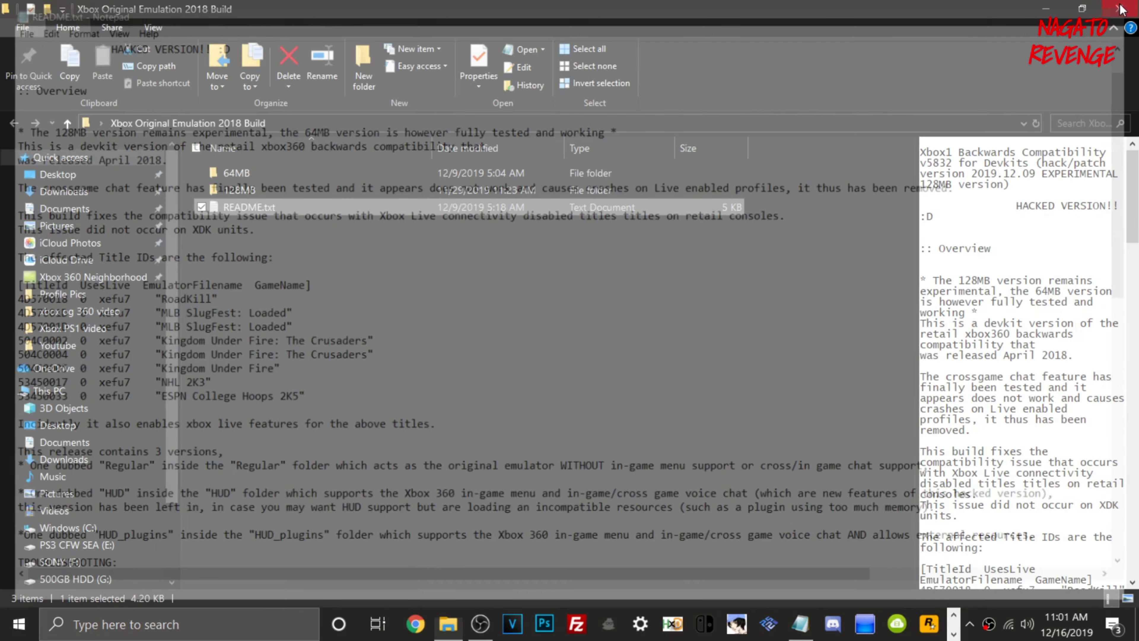
- Compare the HUD, plugins and Regular subfolders inside the 128MB and 64MB folders, returning to the build's main folder
{"action": "double_click", "coordinate": [297, 187]}
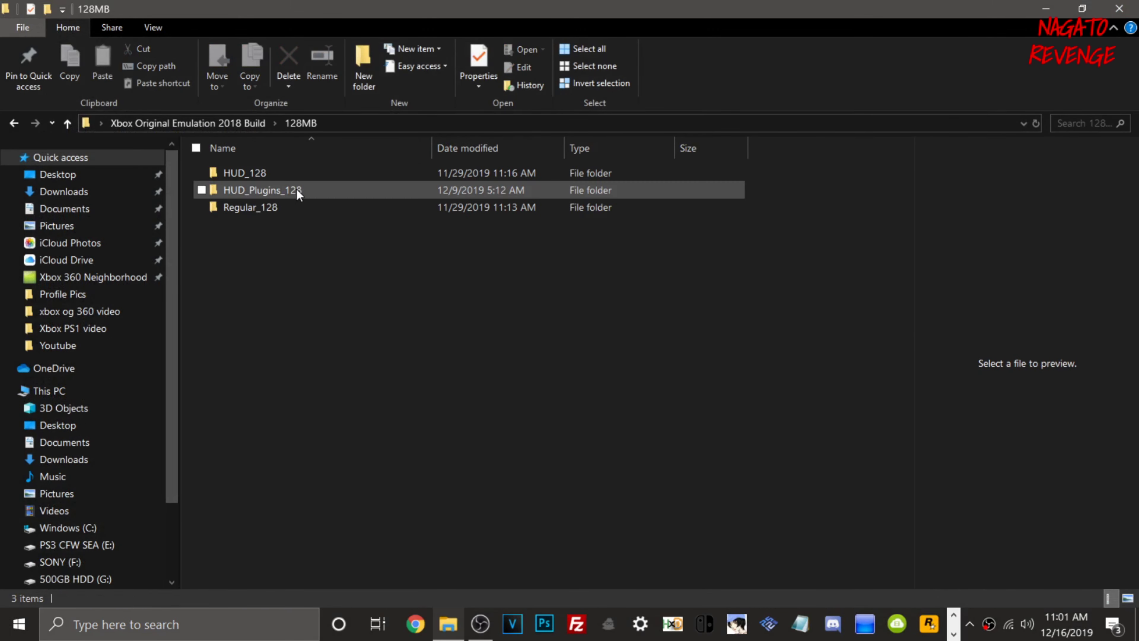
{"action": "left_click", "coordinate": [200, 121]}
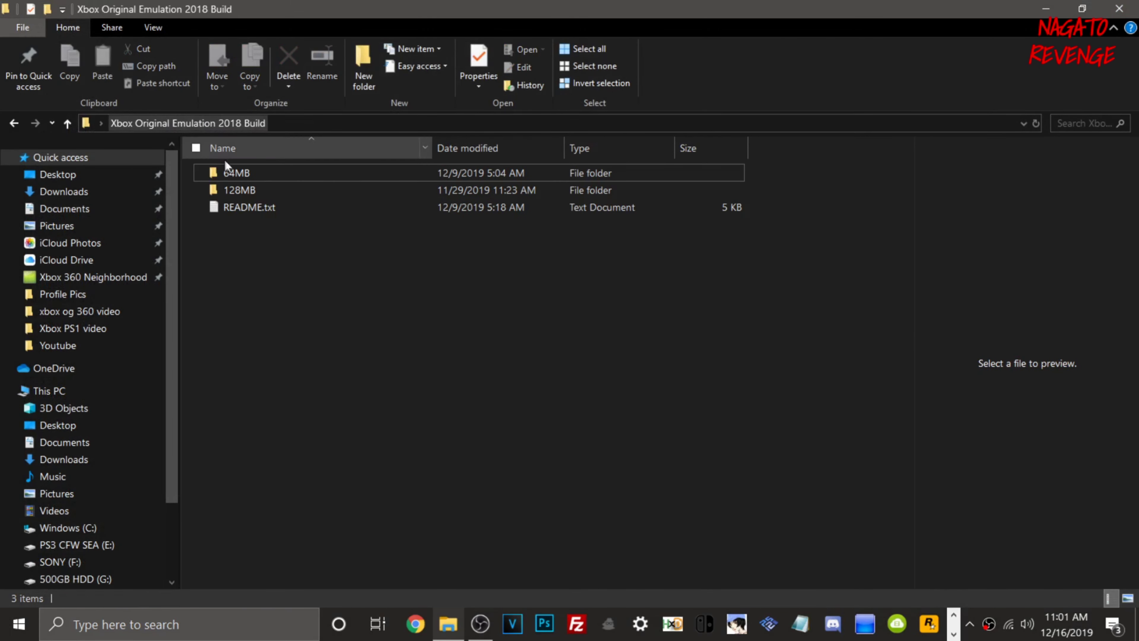
{"action": "double_click", "coordinate": [231, 170]}
{"action": "left_click_drag", "start_coordinate": [289, 242], "coordinate": [283, 165]}
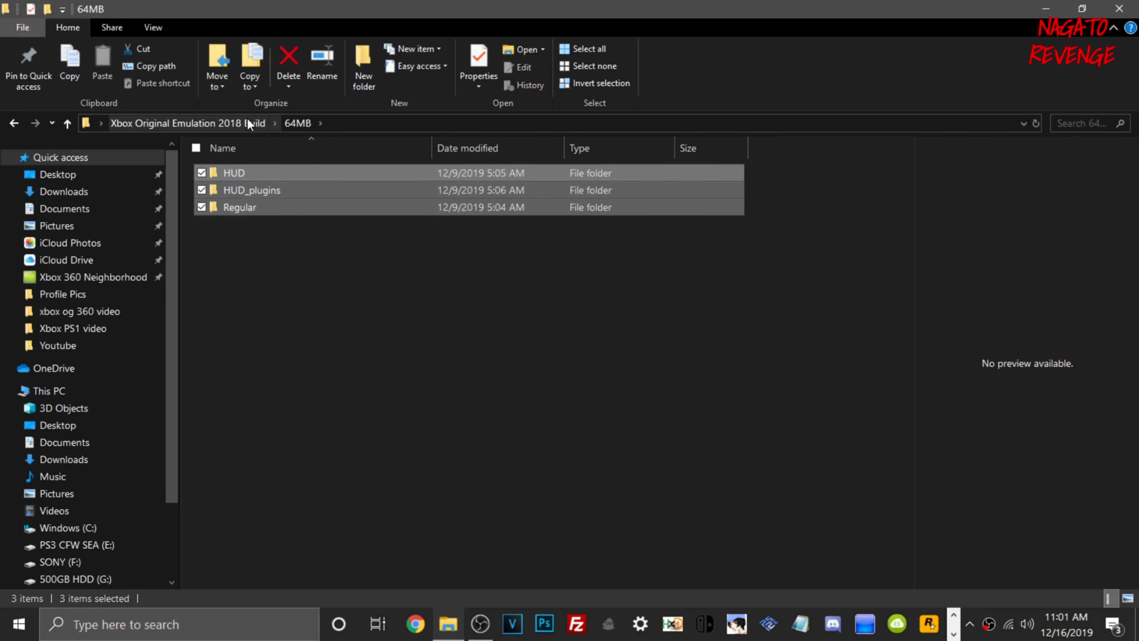
{"action": "left_click", "coordinate": [246, 121]}
{"action": "double_click", "coordinate": [267, 193]}
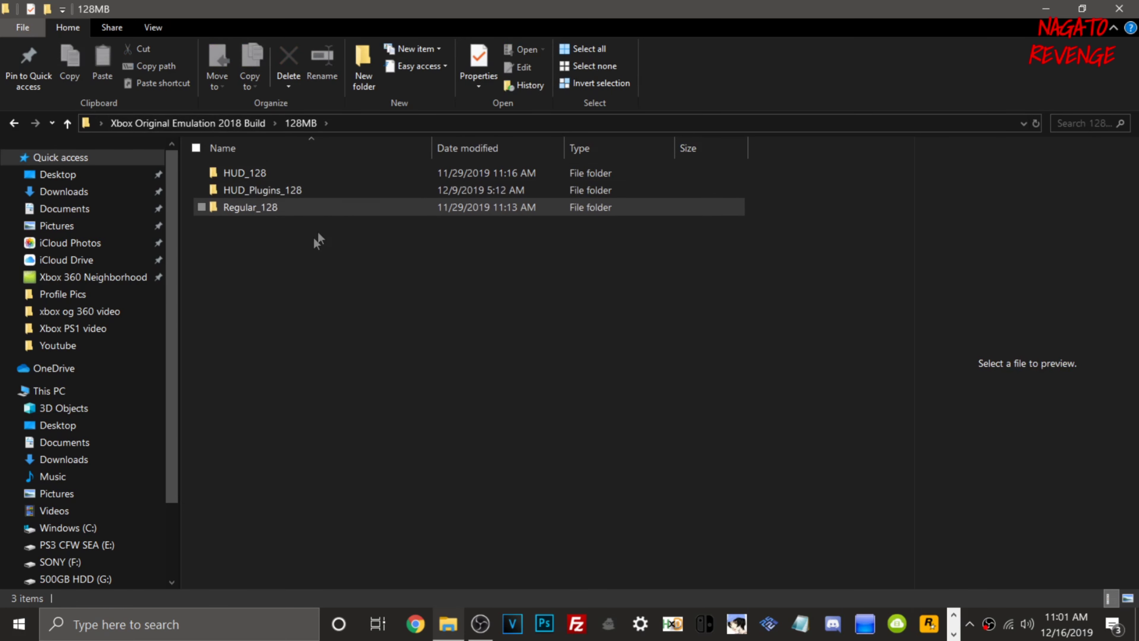
{"action": "left_click", "coordinate": [234, 121]}
- Preview the README's note on the 128MB and 64MB versions, look into the 64MB folder again, and close the window
{"action": "left_click", "coordinate": [280, 207]}
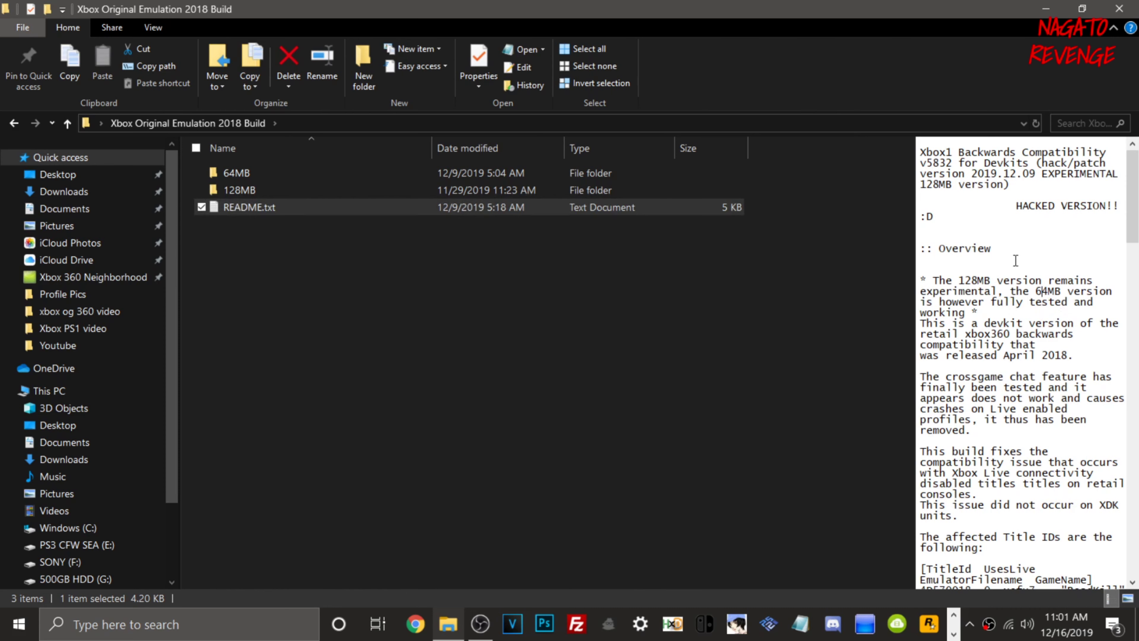
{"action": "left_click", "coordinate": [301, 174]}
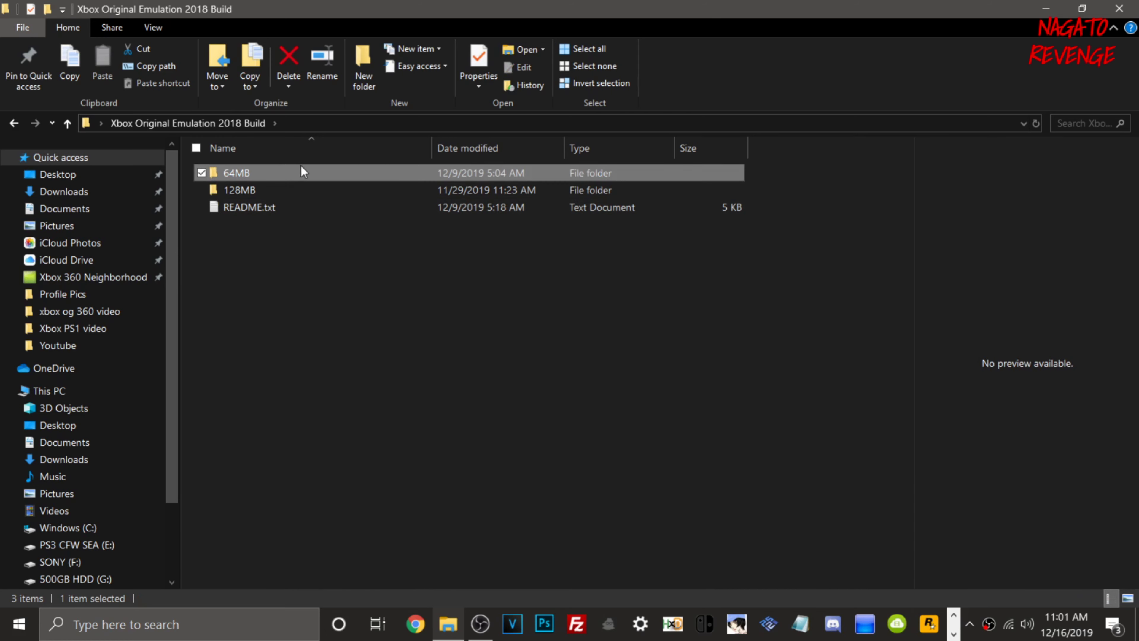
{"action": "double_click", "coordinate": [279, 176]}
{"action": "left_click", "coordinate": [216, 123]}
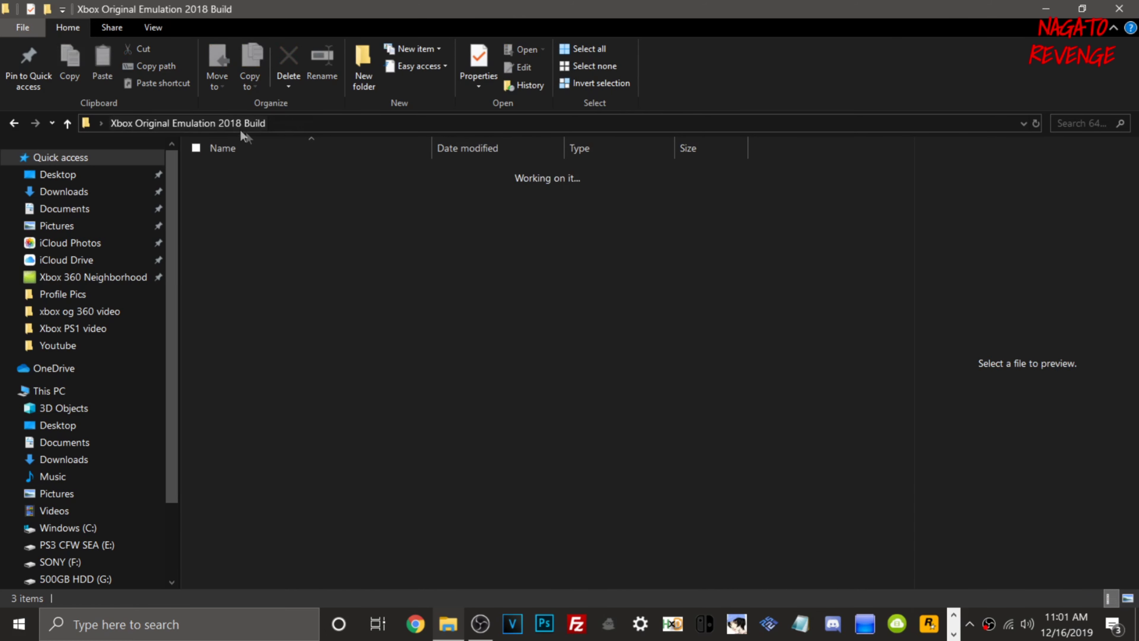
{"action": "left_click", "coordinate": [1119, 8]}
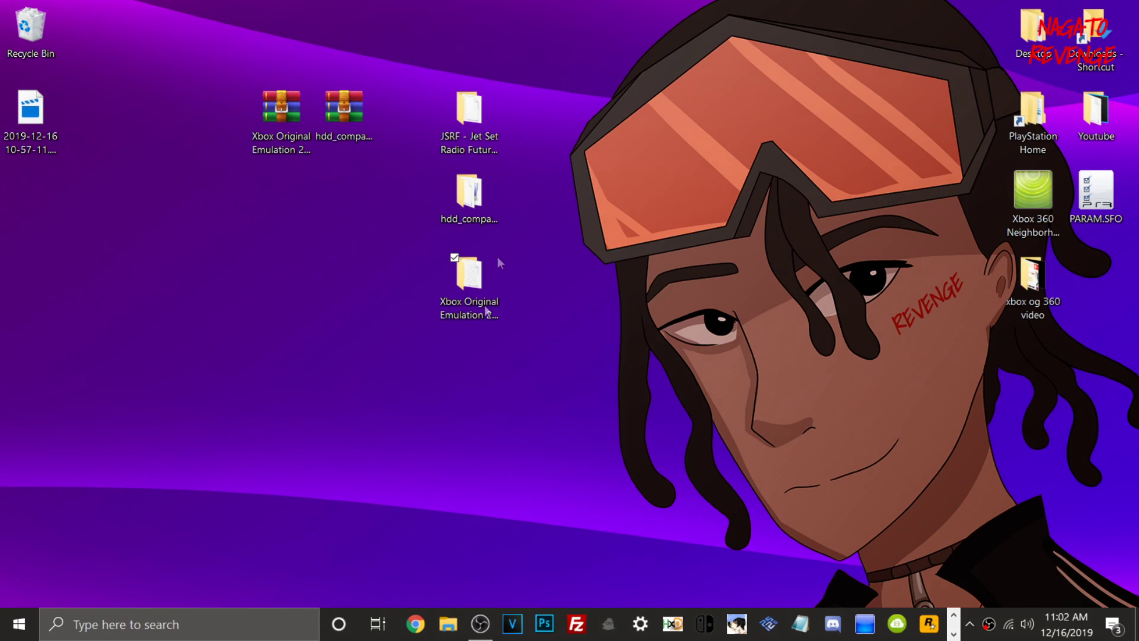
- Select the JSRF, hdd_compat_partition_fixer_v1 and Xbox Original Emulation 2018 Build folders, and open File Explorer to locate the 500GB HDD (G:) drive
{"action": "left_click_drag", "start_coordinate": [493, 31], "coordinate": [473, 374]}
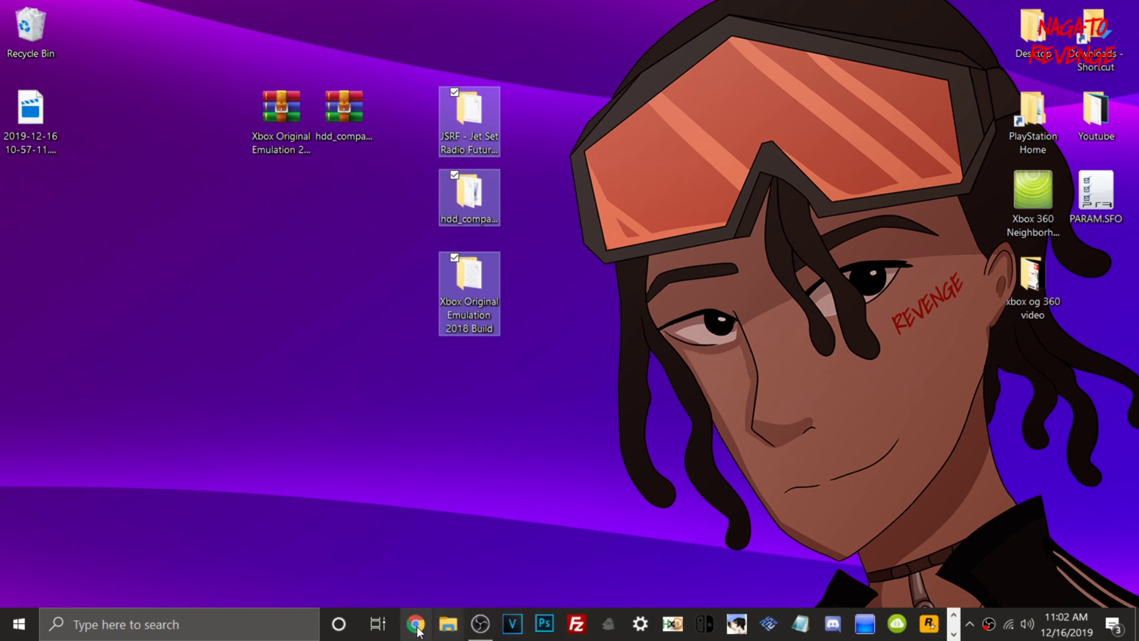
{"action": "left_click", "coordinate": [445, 626]}
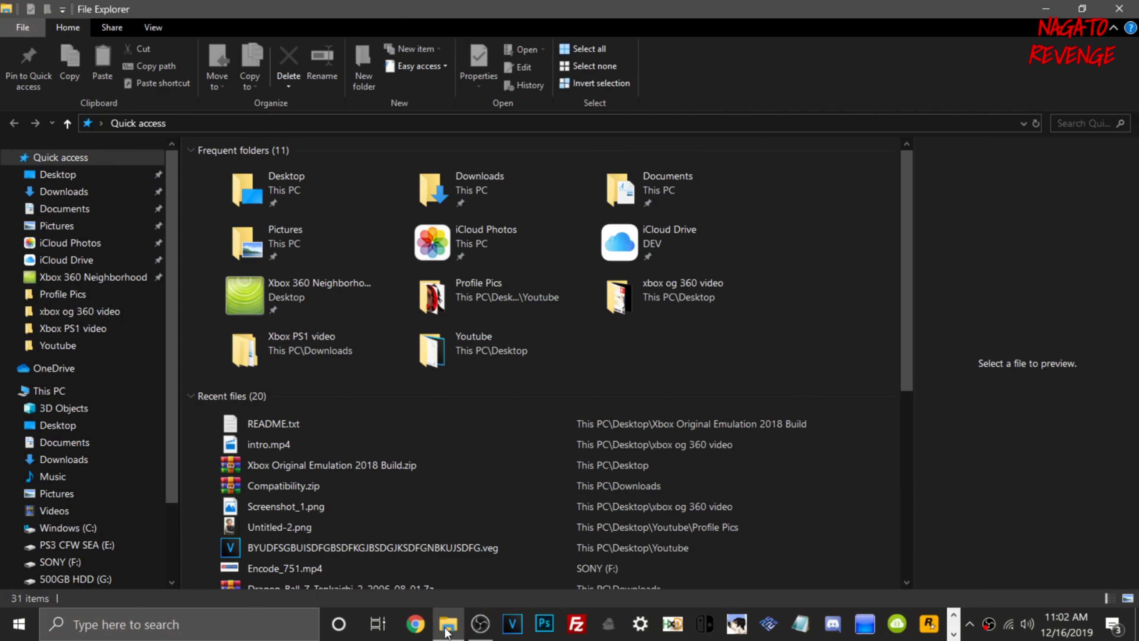
{"action": "scroll", "coordinate": [27, 512], "scroll_direction": "down", "scroll_amount": 2}
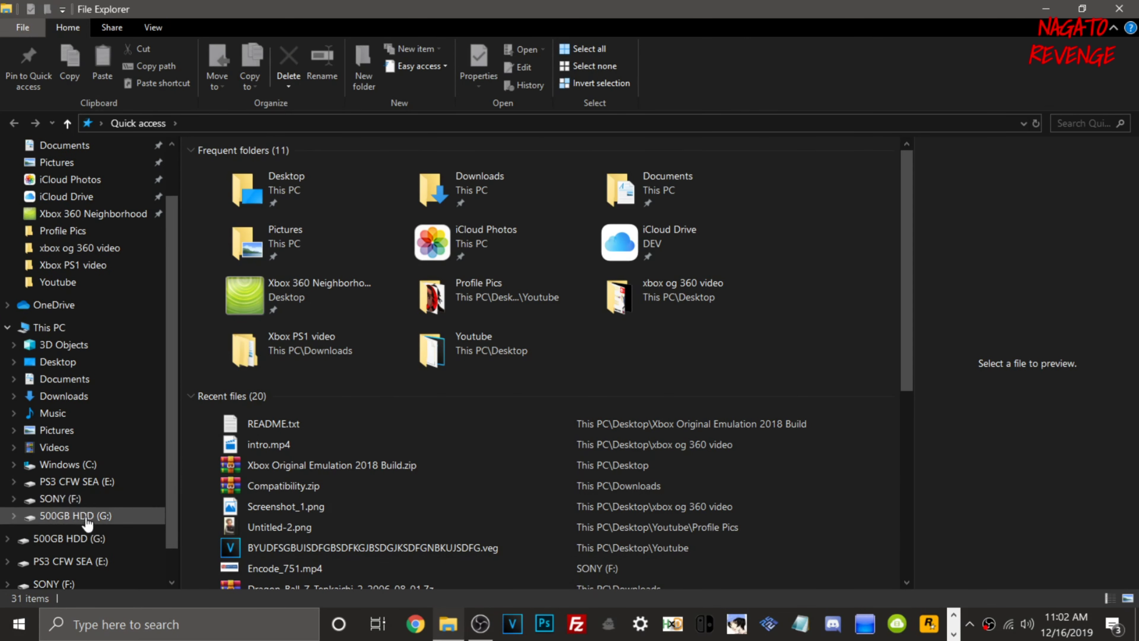